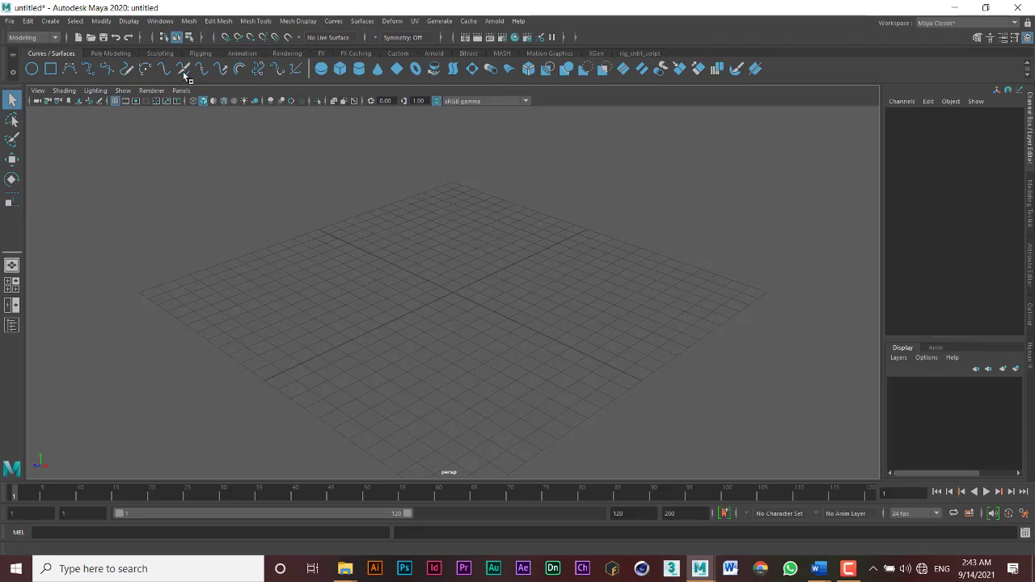
Create a NURBS sphere from its creation options with the pivot set to Object, keeping the options window open.
{"action": "left_click", "coordinate": [48, 23]}
{"action": "mouse_move", "coordinate": [59, 49]}
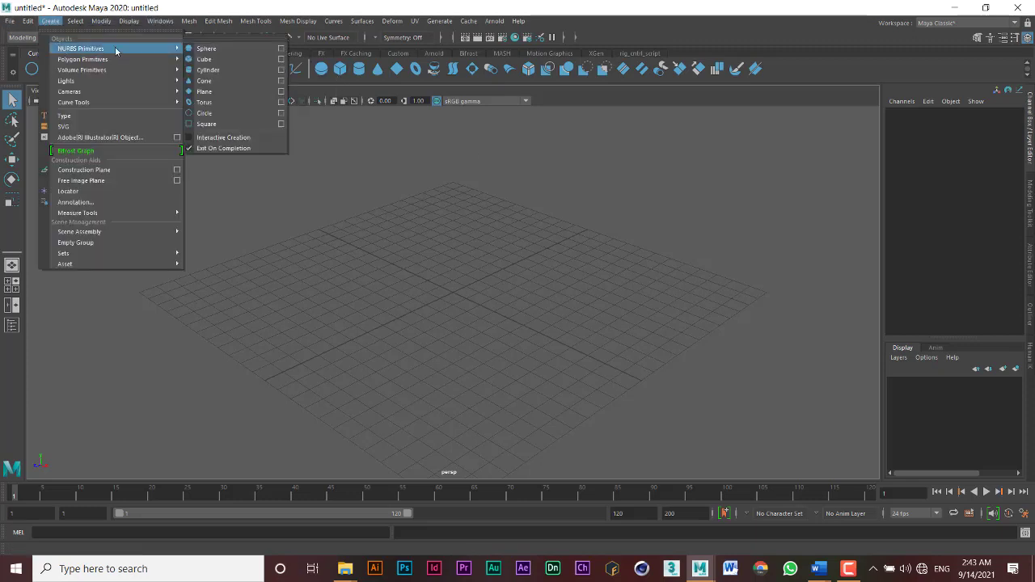
{"action": "left_click", "coordinate": [281, 53]}
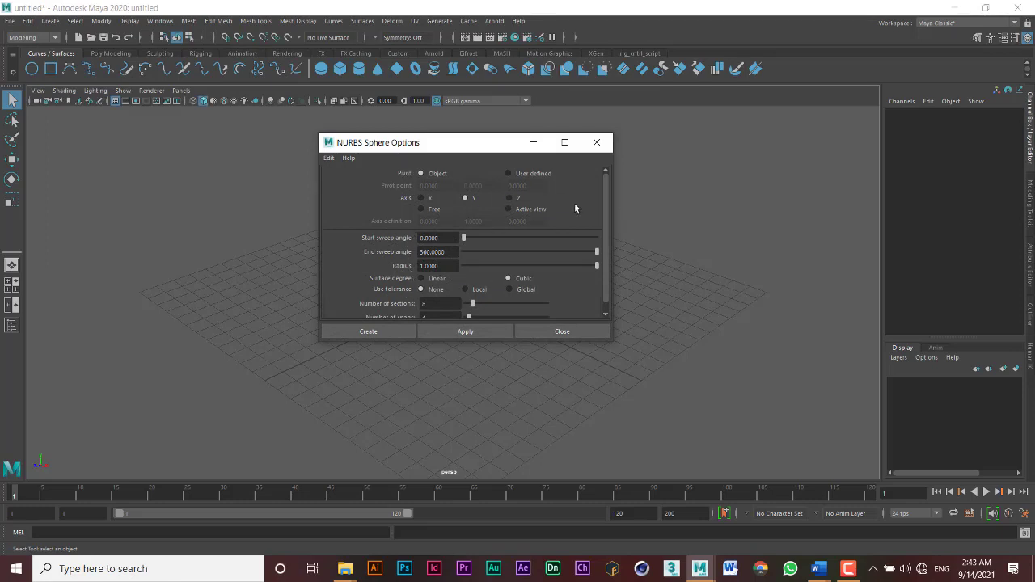
{"action": "mouse_move", "coordinate": [608, 186]}
{"action": "left_mouse_down"}
{"action": "mouse_move", "coordinate": [605, 203]}
{"action": "mouse_move", "coordinate": [601, 178]}
{"action": "left_mouse_up"}
{"action": "left_click", "coordinate": [508, 173]}
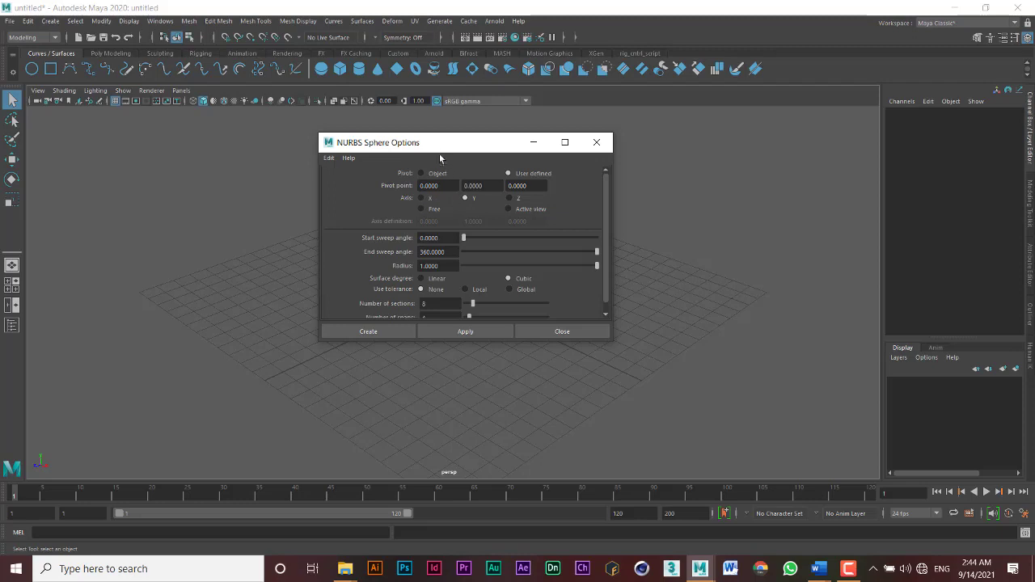
{"action": "left_click_drag", "start_coordinate": [444, 147], "coordinate": [701, 122]}
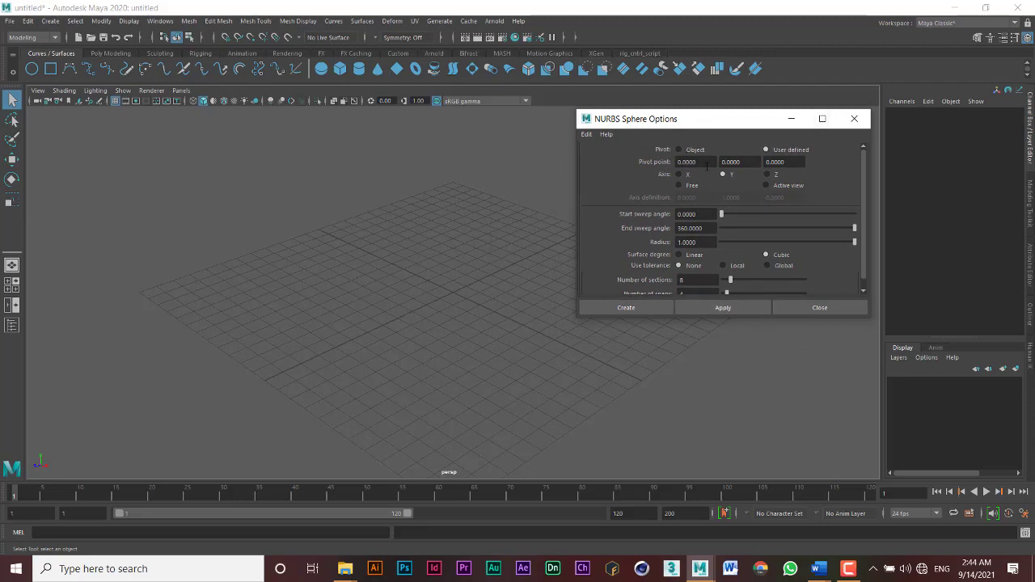
{"action": "left_click", "coordinate": [678, 149]}
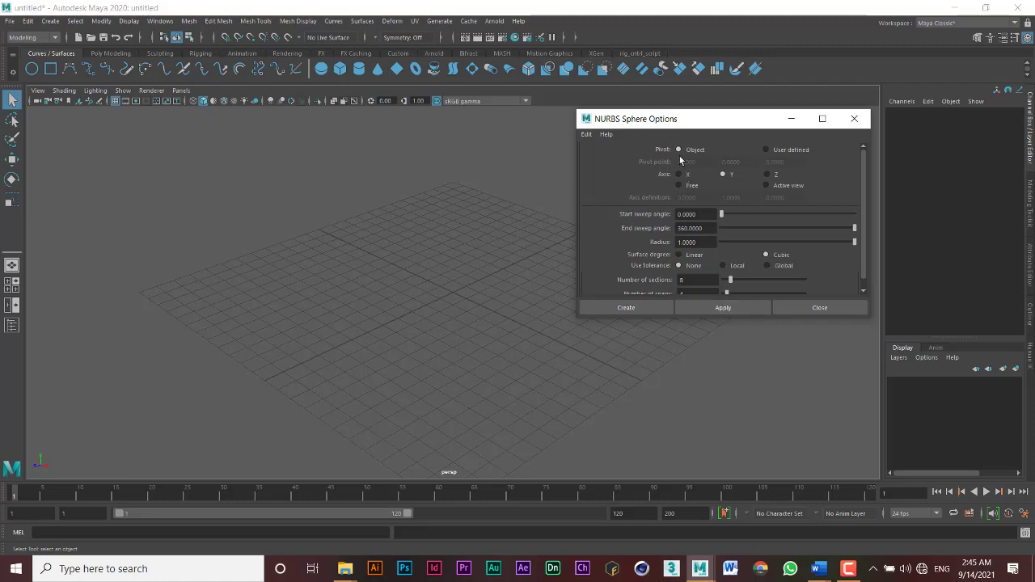
{"action": "left_click", "coordinate": [712, 309]}
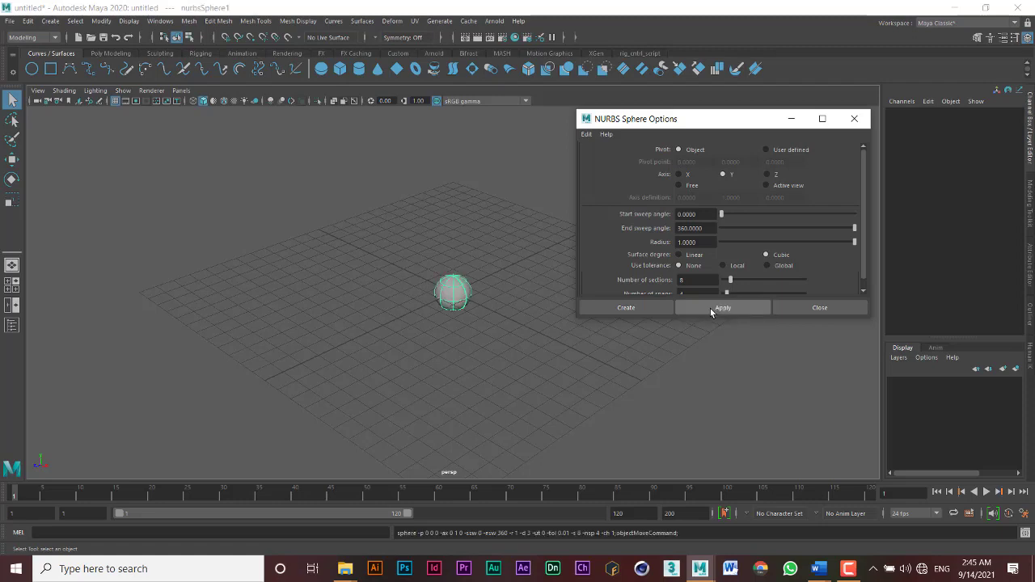
Move the new sphere away from the grid centre along the ground plane to about X -2.8, Z 3.3.
{"action": "left_click", "coordinate": [11, 159]}
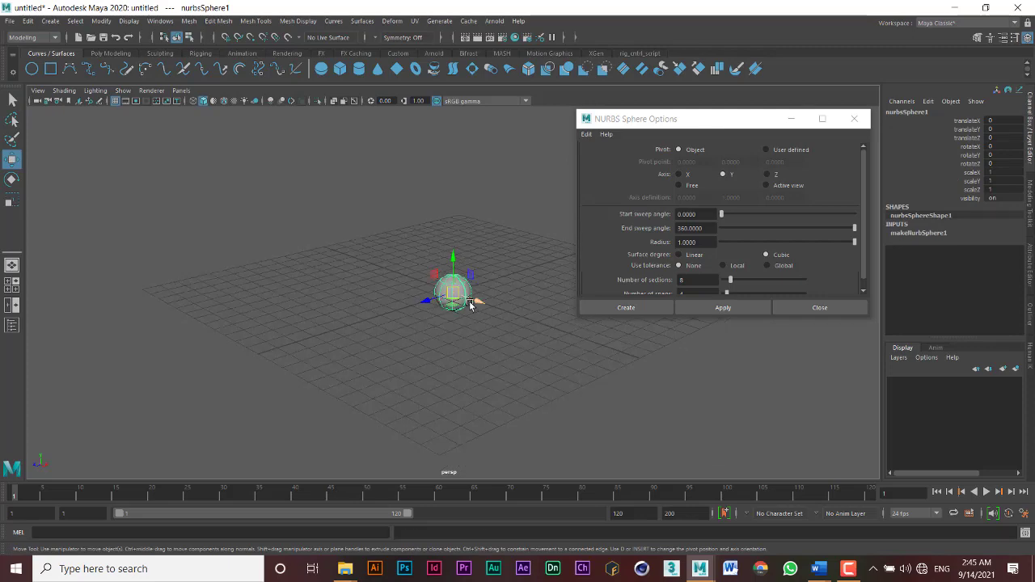
{"action": "mouse_move", "coordinate": [469, 308]}
{"action": "left_mouse_down", "text": "alt"}
{"action": "mouse_move", "coordinate": [415, 301]}
{"action": "mouse_move", "coordinate": [478, 308]}
{"action": "mouse_move", "coordinate": [422, 320]}
{"action": "mouse_move", "coordinate": [464, 312]}
{"action": "left_mouse_up", "text": "alt"}
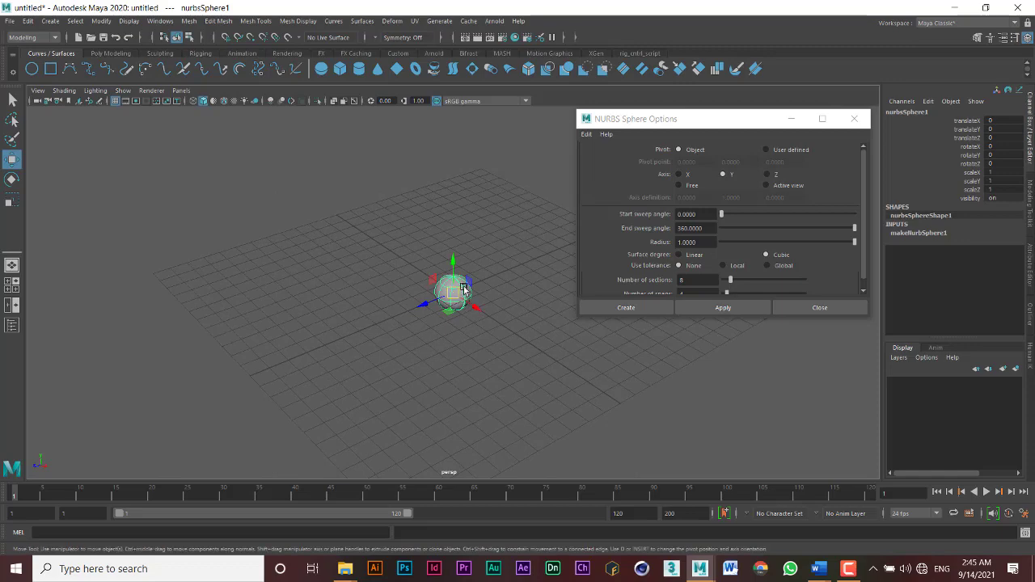
{"action": "scroll", "coordinate": [466, 303], "scroll_direction": "up", "scroll_amount": 4}
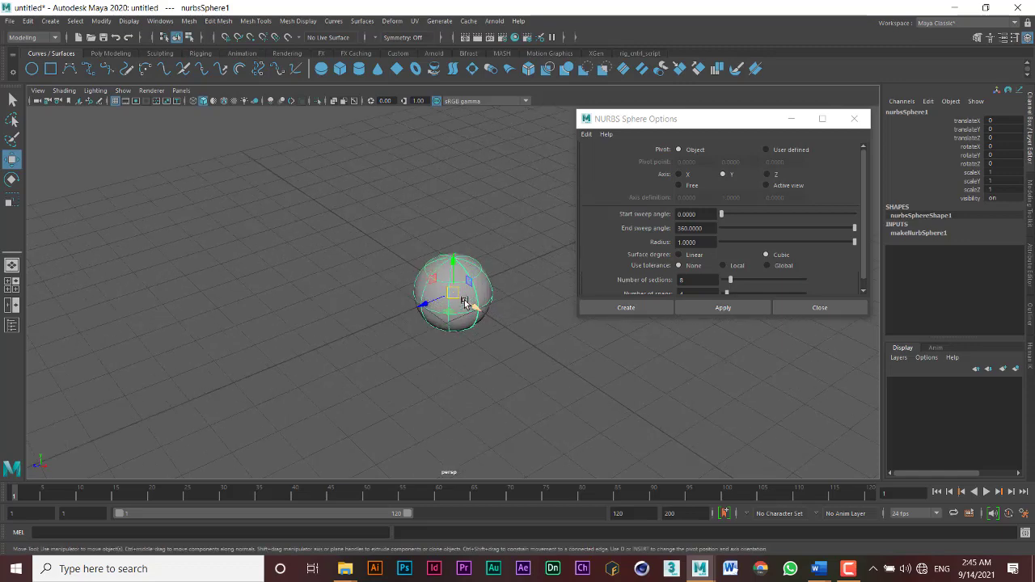
{"action": "left_click_drag", "start_coordinate": [453, 313], "coordinate": [284, 311]}
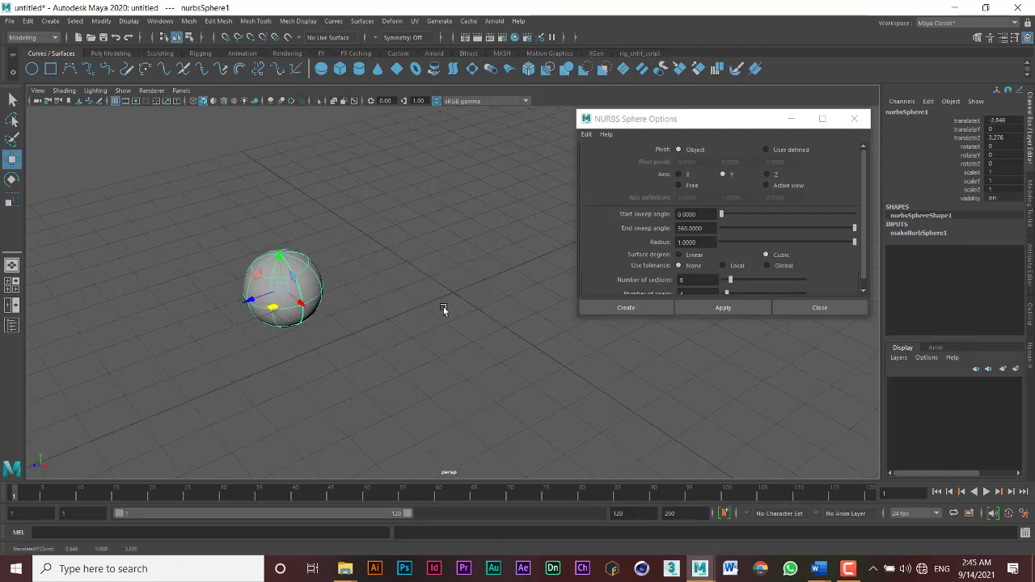
Create a second NURBS sphere with a user-defined pivot point of 1, 0, 0 and move it to about X -5.7, Z -1.
{"action": "left_click", "coordinate": [766, 151]}
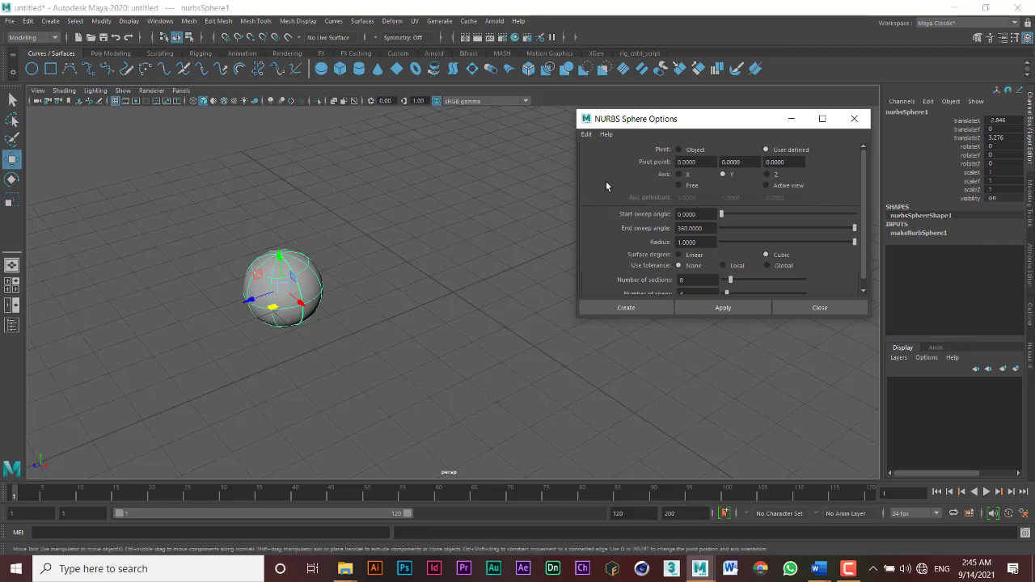
{"action": "left_click", "coordinate": [679, 162]}
{"action": "left_click", "coordinate": [728, 161]}
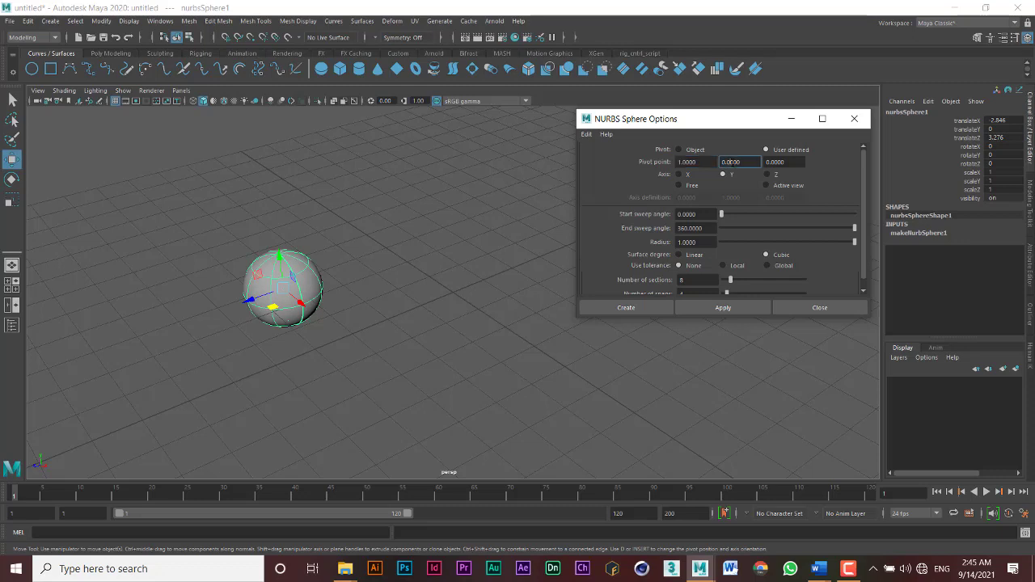
{"action": "left_click", "coordinate": [717, 309]}
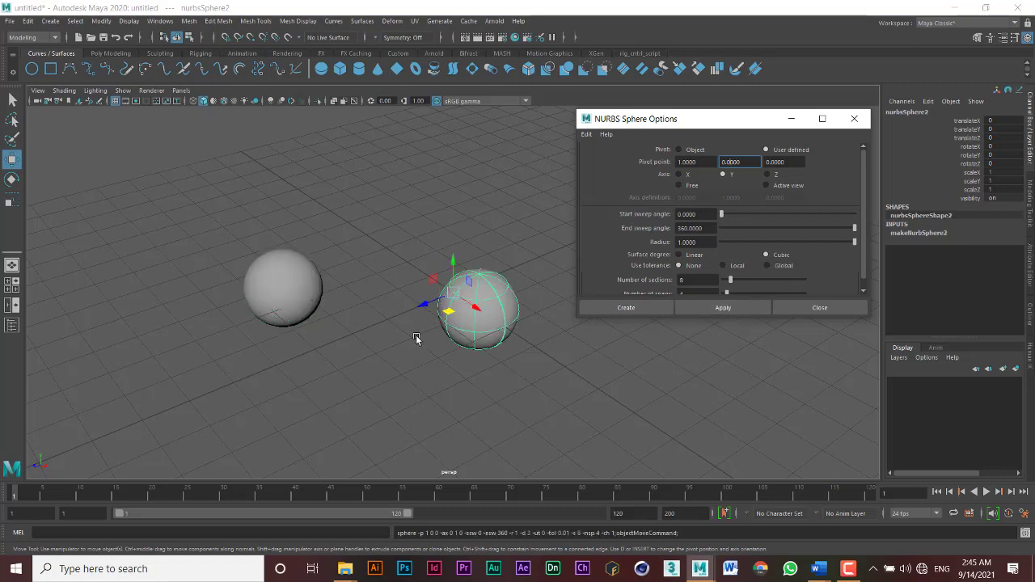
{"action": "left_click_drag", "start_coordinate": [416, 342], "coordinate": [488, 316], "text": "alt"}
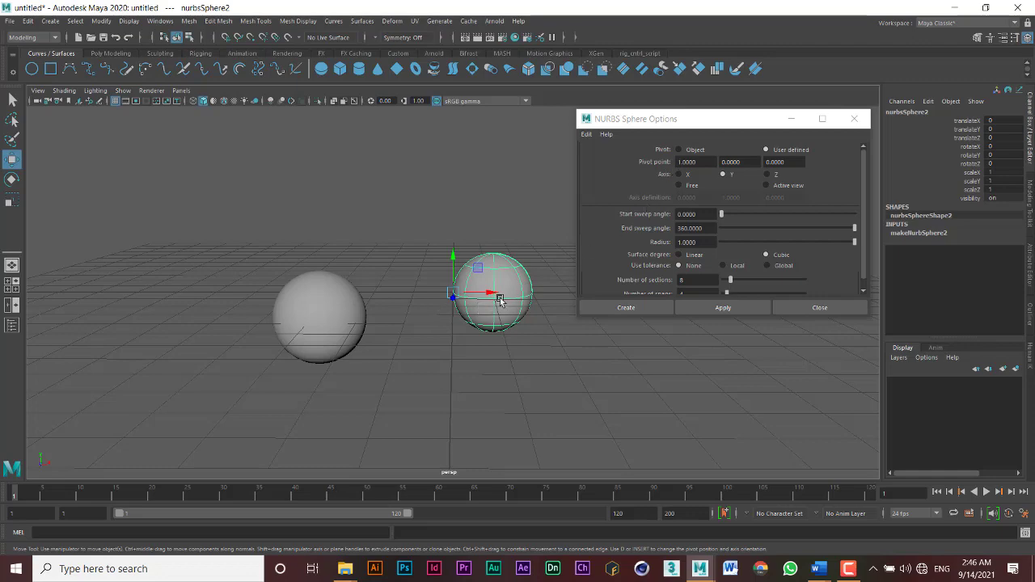
{"action": "left_click_drag", "start_coordinate": [480, 298], "coordinate": [273, 271], "text": "alt"}
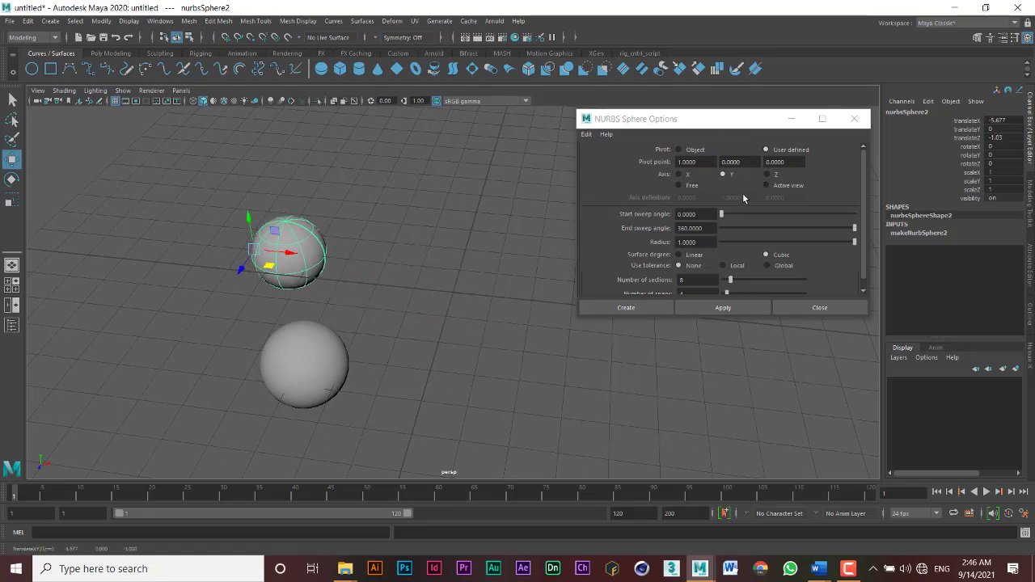
Create a third NURBS sphere with its pivot point at 0, 1, 0 and move it to about X -2.2, Z -2.9.
{"action": "left_click", "coordinate": [679, 162]}
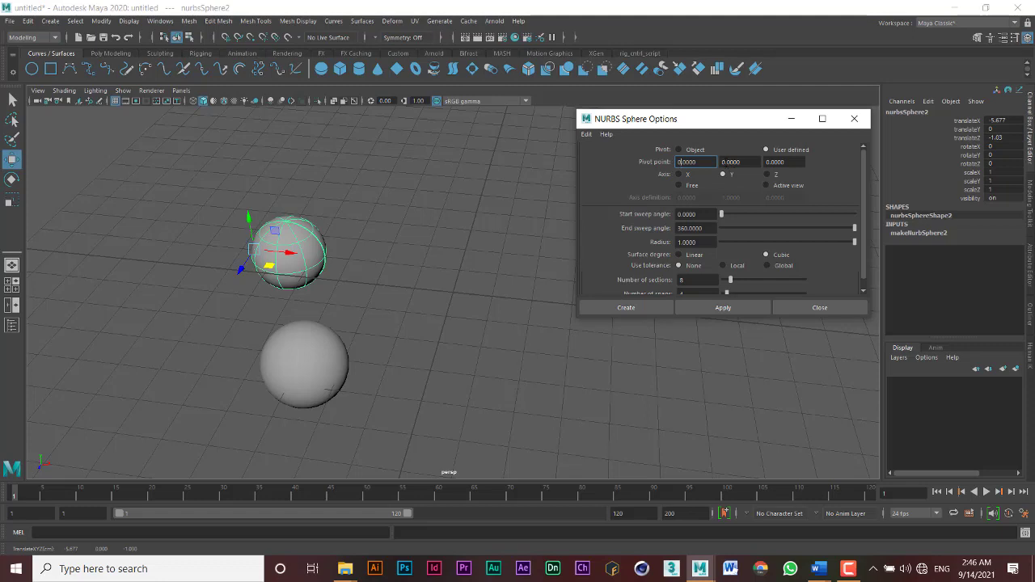
{"action": "left_click_drag", "start_coordinate": [727, 162], "coordinate": [720, 162]}
{"action": "type", "text": "1"}
{"action": "left_click", "coordinate": [721, 310]}
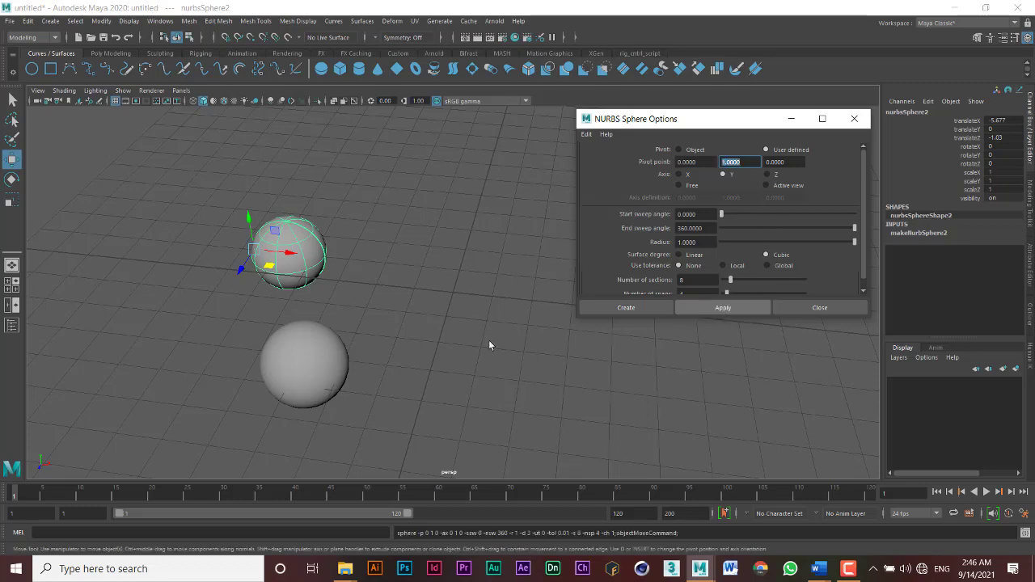
{"action": "left_click_drag", "start_coordinate": [446, 316], "coordinate": [459, 297], "text": "alt"}
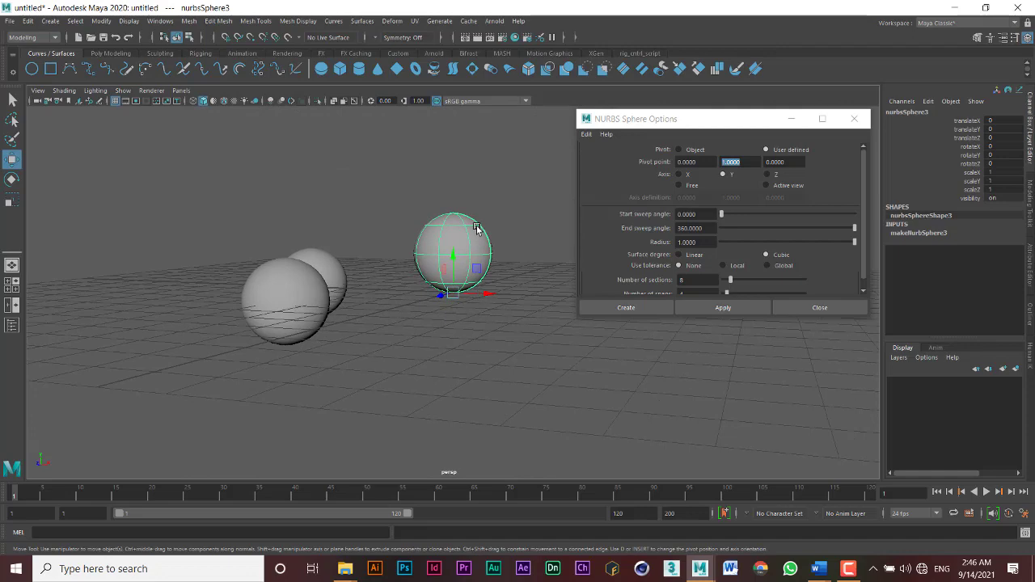
{"action": "left_click_drag", "start_coordinate": [458, 307], "coordinate": [428, 248], "text": "alt"}
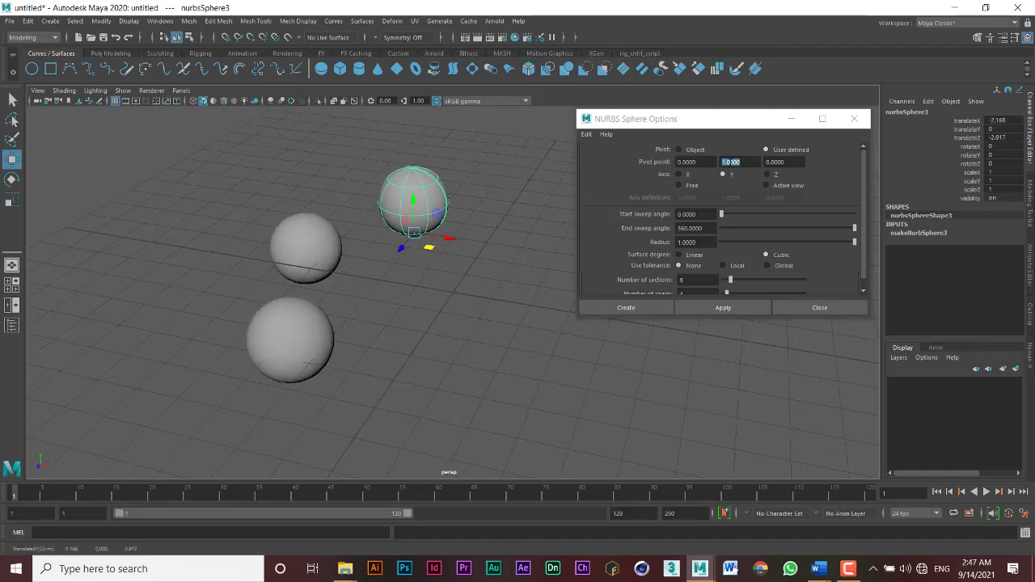
Reset the pivot point's Y value to 0 and select the three spheres in turn to compare their pivots.
{"action": "left_click_drag", "start_coordinate": [726, 162], "coordinate": [723, 162]}
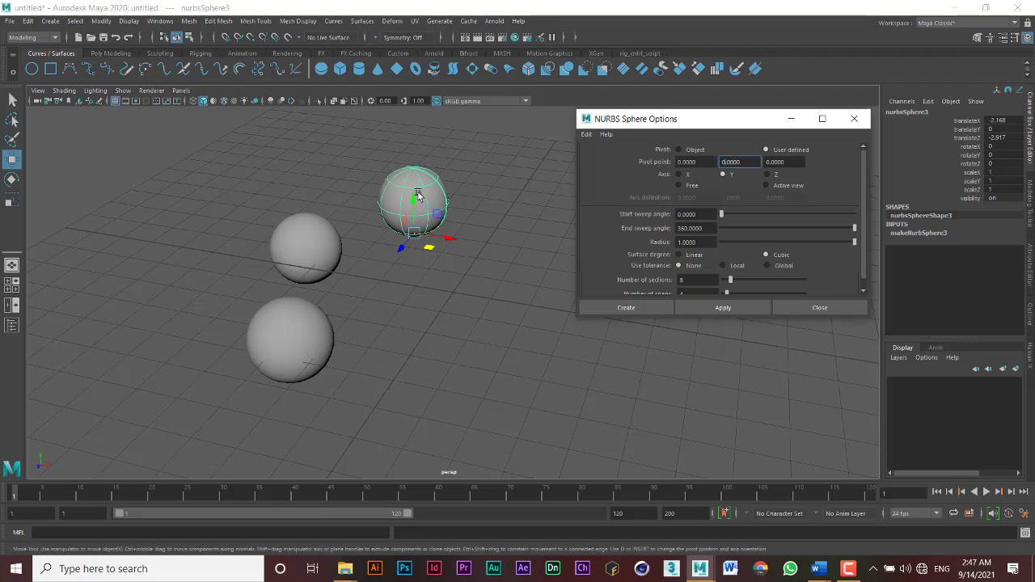
{"action": "left_click", "coordinate": [301, 249]}
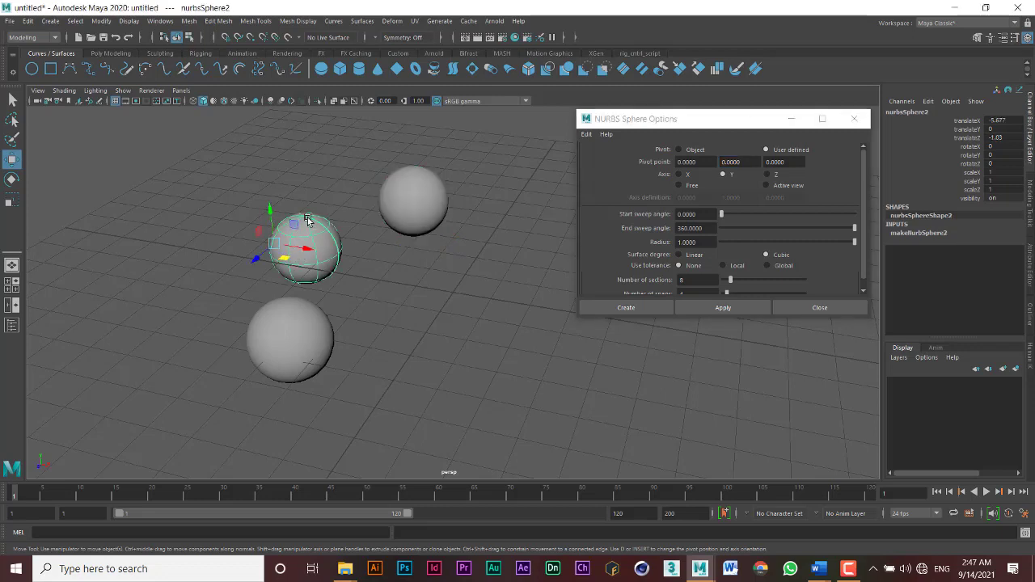
{"action": "left_click_drag", "start_coordinate": [347, 281], "coordinate": [302, 321], "text": "alt"}
{"action": "left_click", "coordinate": [303, 321]}
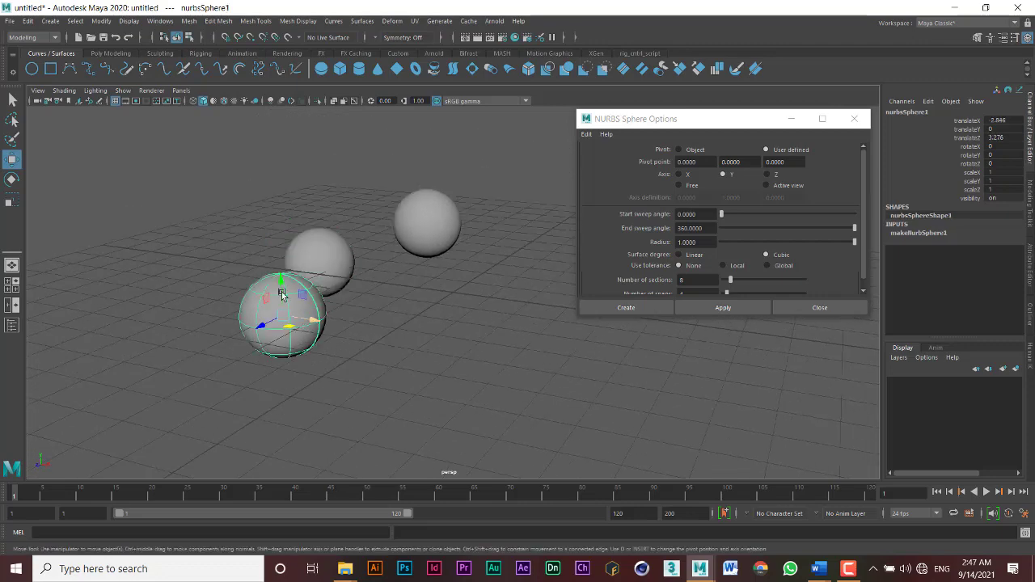
{"action": "left_click", "coordinate": [407, 217]}
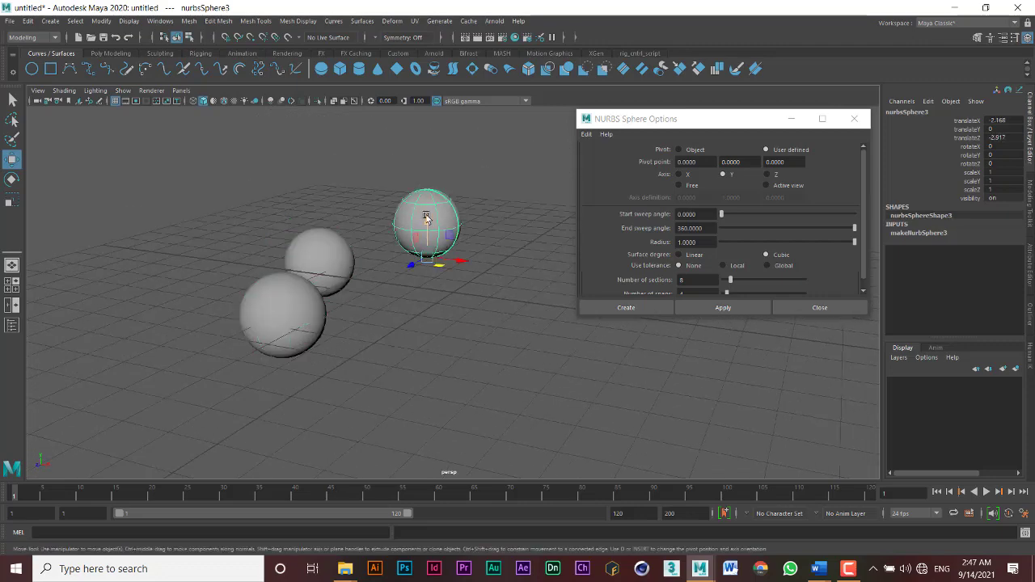
{"action": "left_click", "coordinate": [323, 266]}
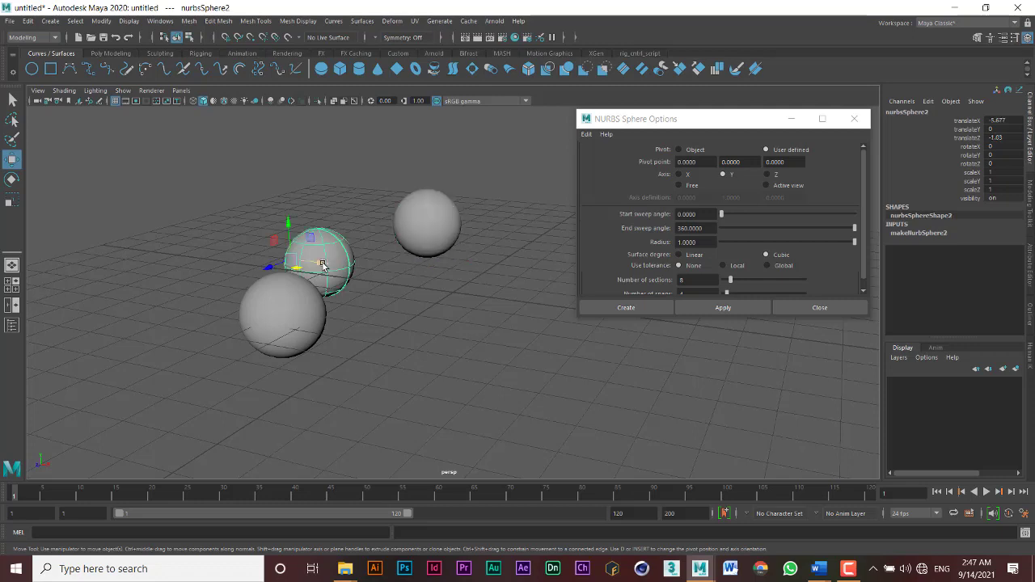
Create a fourth NURBS sphere with its axis set to X and move it to about X -0.3, Z -4.9.
{"action": "left_click", "coordinate": [679, 176]}
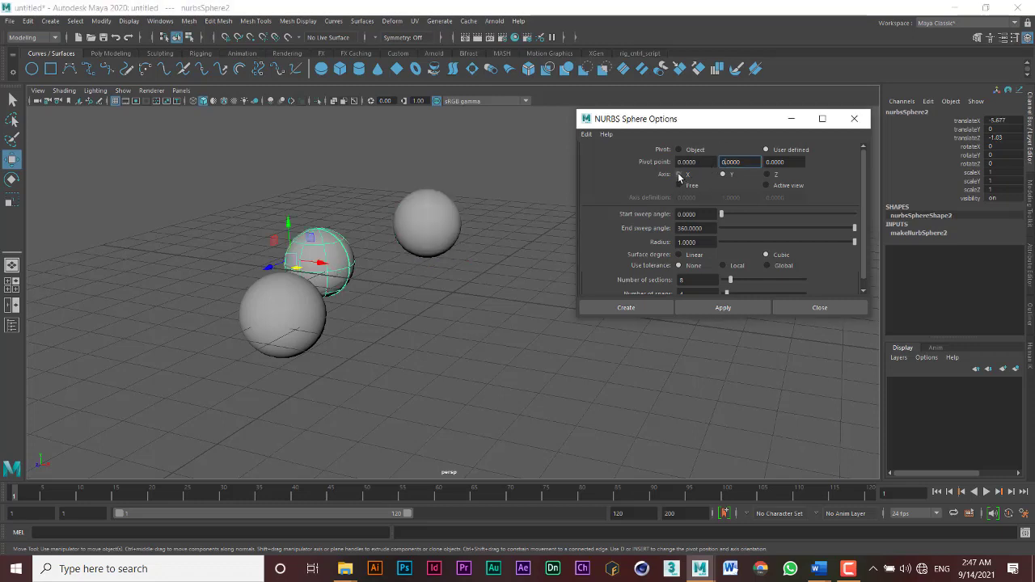
{"action": "left_click", "coordinate": [723, 308]}
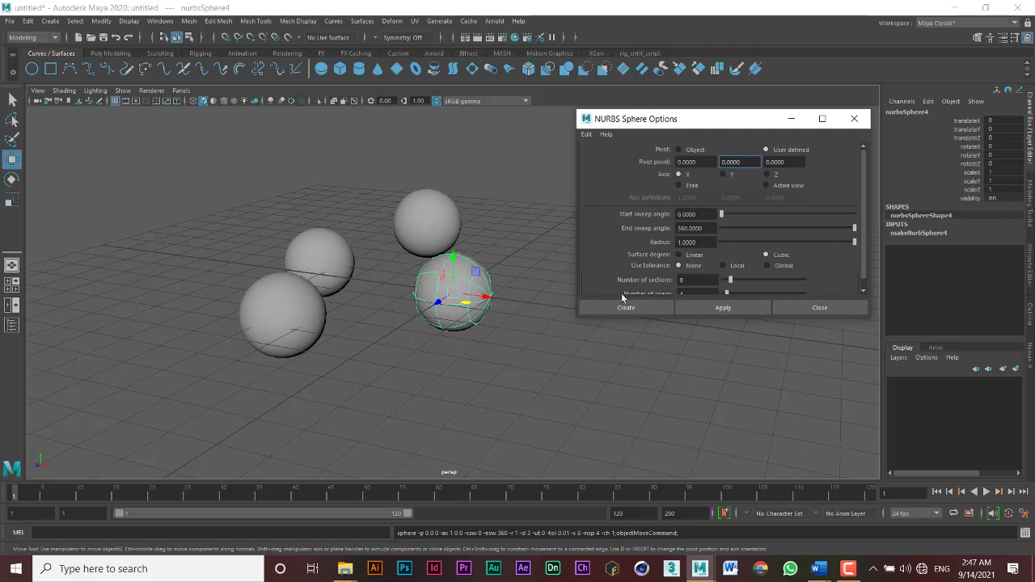
{"action": "left_click", "coordinate": [451, 325]}
{"action": "left_click_drag", "start_coordinate": [452, 325], "coordinate": [433, 306], "text": "alt"}
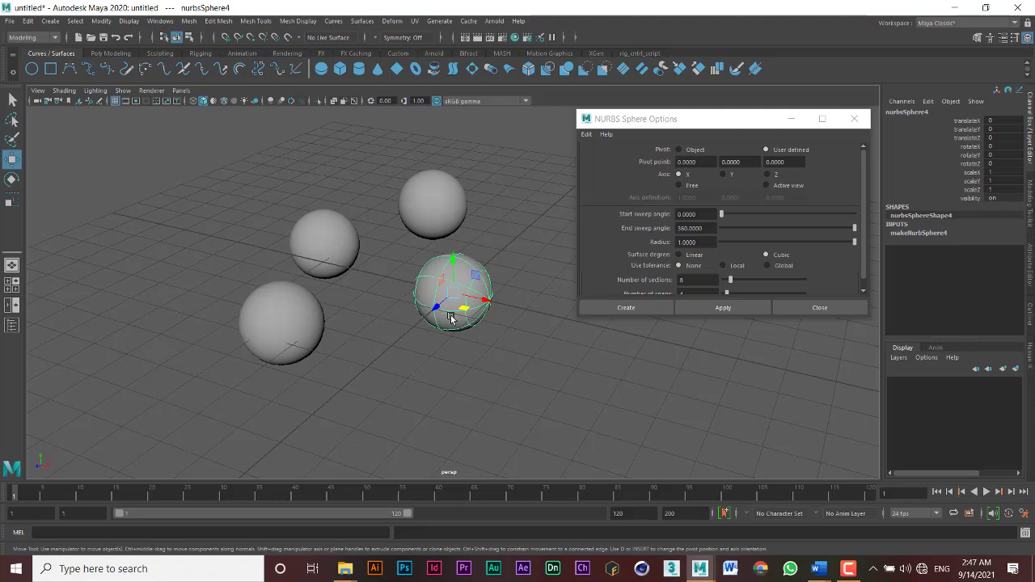
{"action": "left_click_drag", "start_coordinate": [463, 308], "coordinate": [527, 245]}
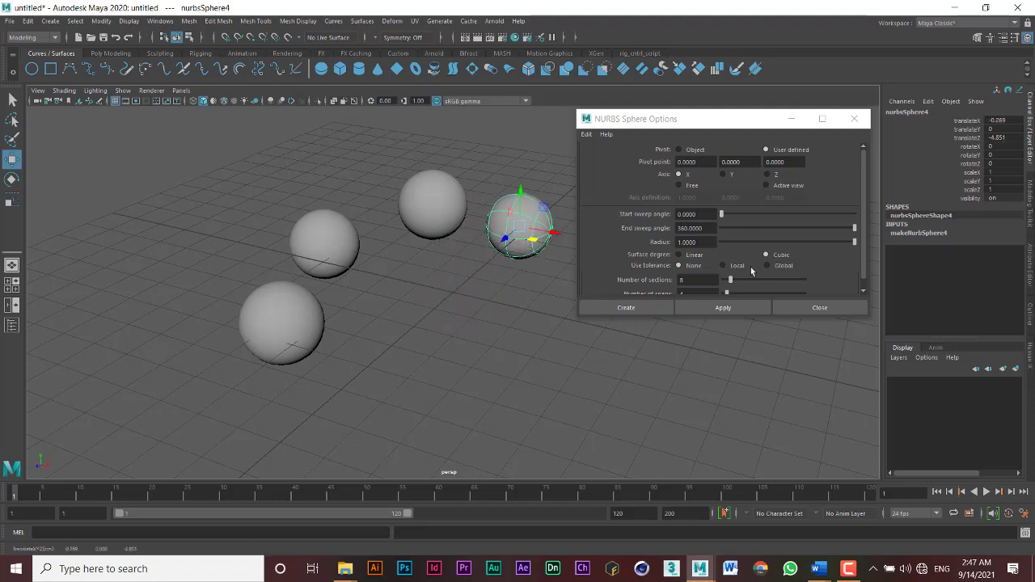
Create a fifth NURBS sphere with the Object pivot, Y axis and Linear surface degree, and inspect its faceted surface.
{"action": "left_click", "coordinate": [723, 174]}
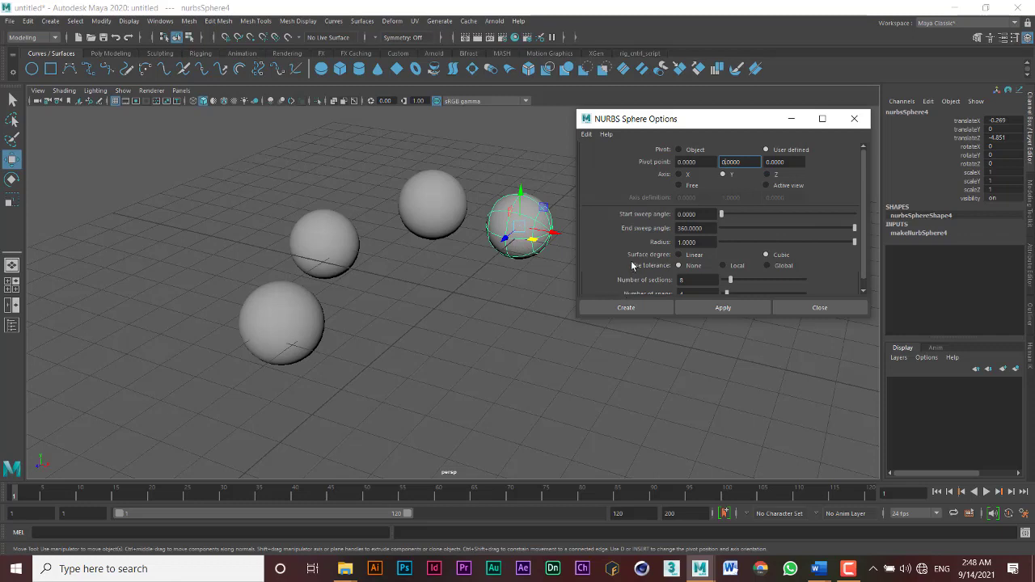
{"action": "scroll", "coordinate": [666, 251], "scroll_direction": "down", "scroll_amount": 1}
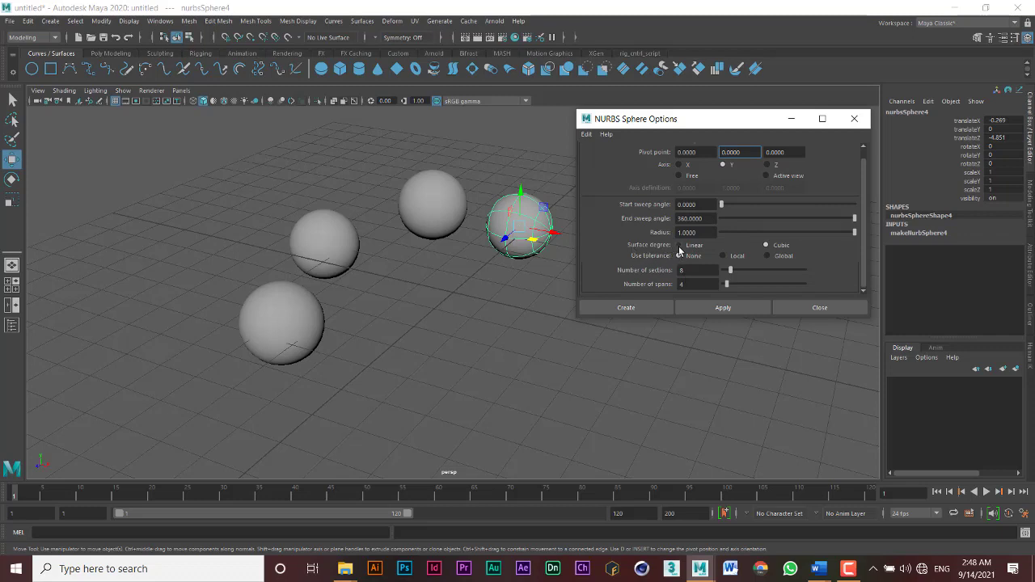
{"action": "scroll", "coordinate": [743, 187], "scroll_direction": "up", "scroll_amount": 1}
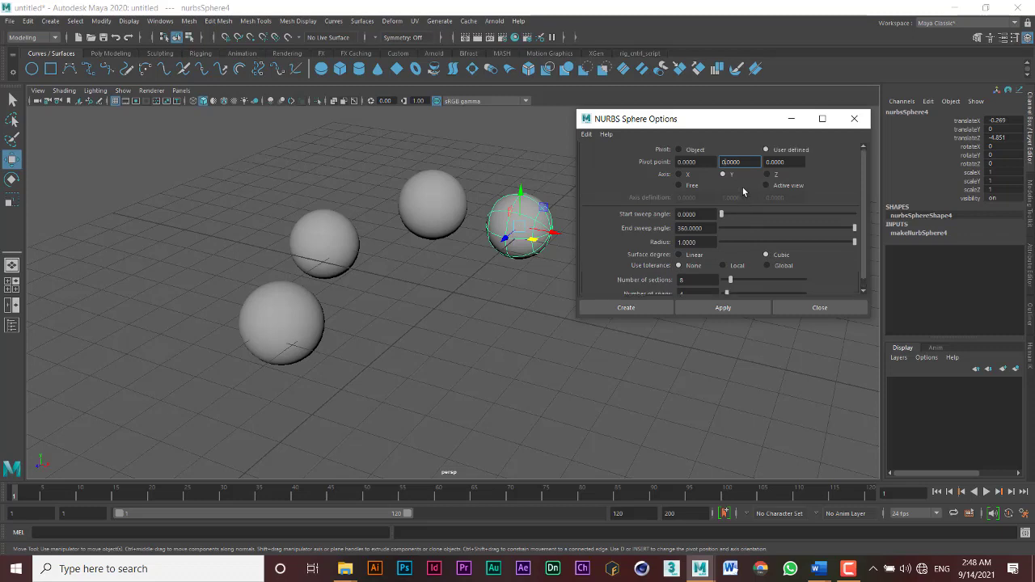
{"action": "left_click", "coordinate": [679, 150]}
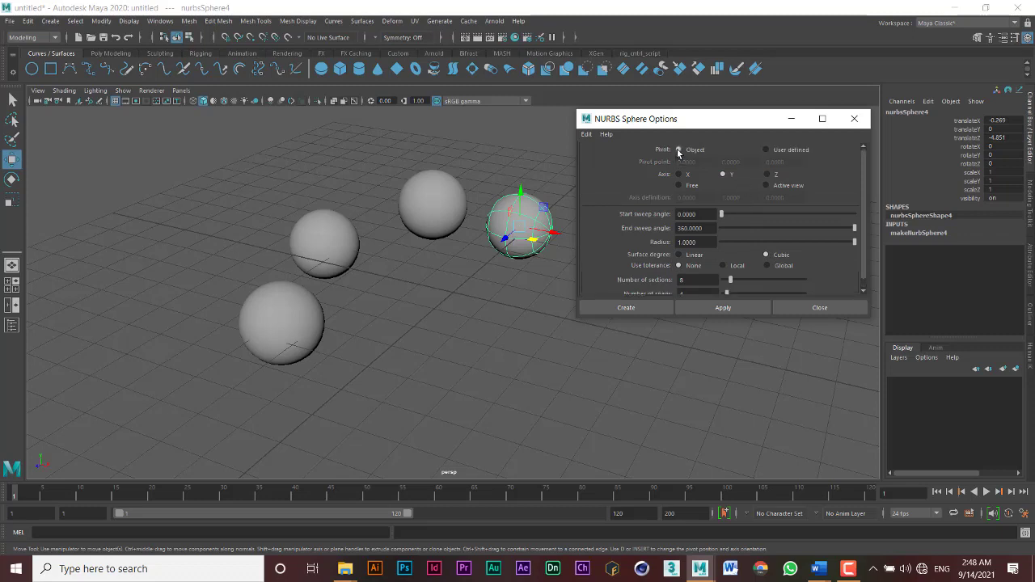
{"action": "scroll", "coordinate": [681, 266], "scroll_direction": "down", "scroll_amount": 1}
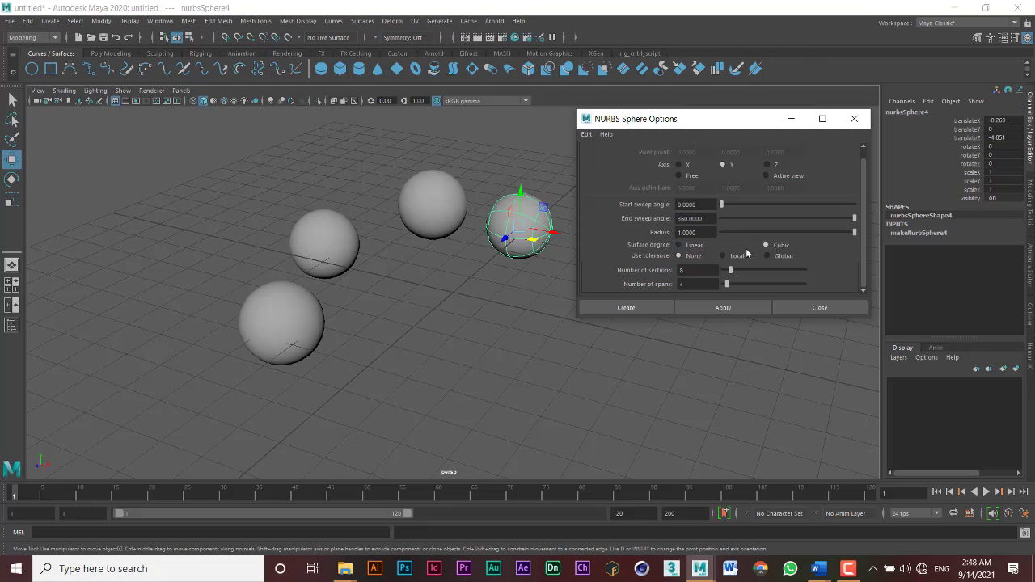
{"action": "left_click", "coordinate": [678, 246]}
{"action": "left_click", "coordinate": [700, 309]}
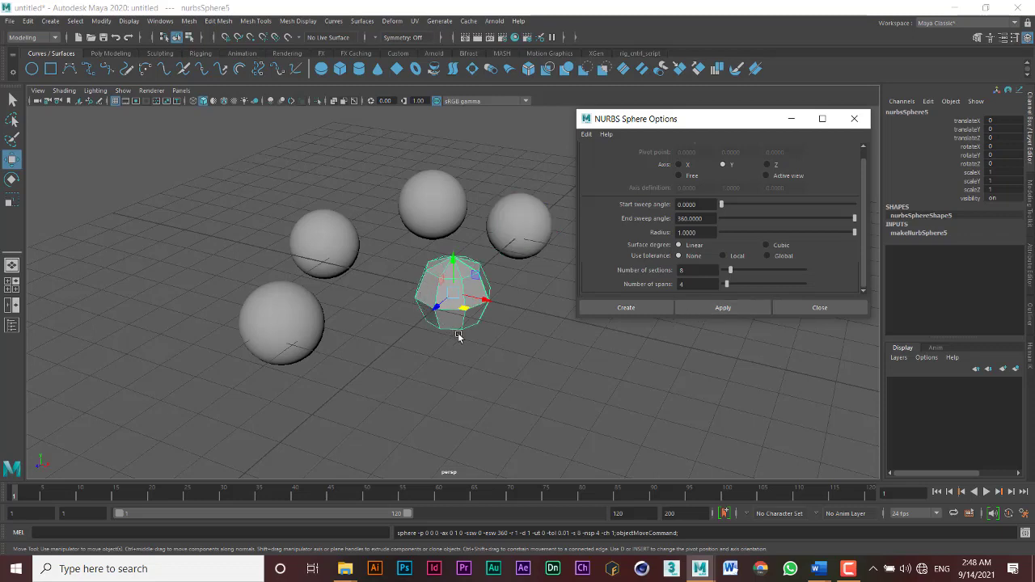
{"action": "left_click_drag", "start_coordinate": [489, 319], "coordinate": [437, 320], "text": "alt"}
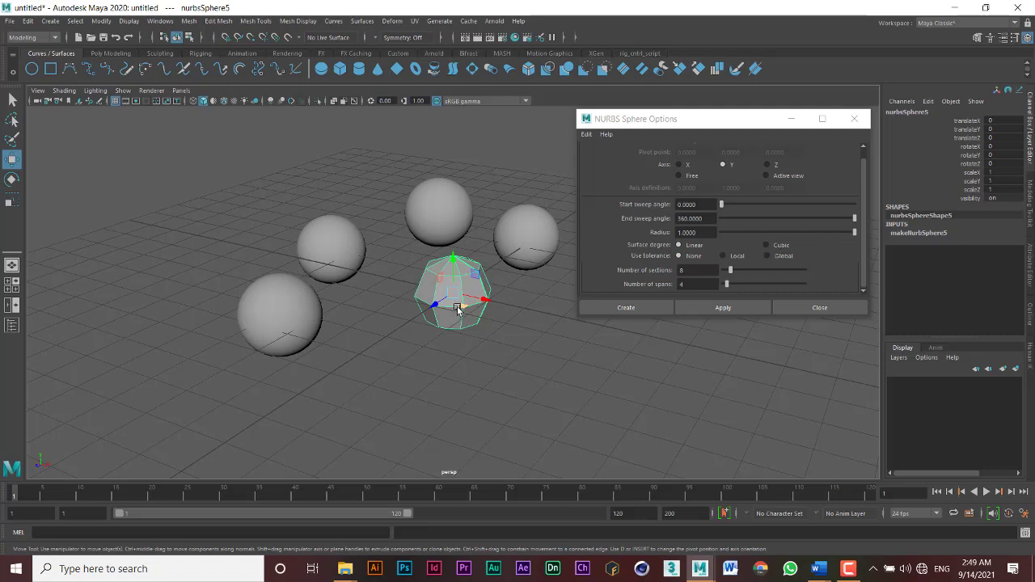
Move the second sphere to about X -7.5, Z -1.1 and the faceted sphere to about X -3.2, Z -1.1.
{"action": "left_click", "coordinate": [334, 239]}
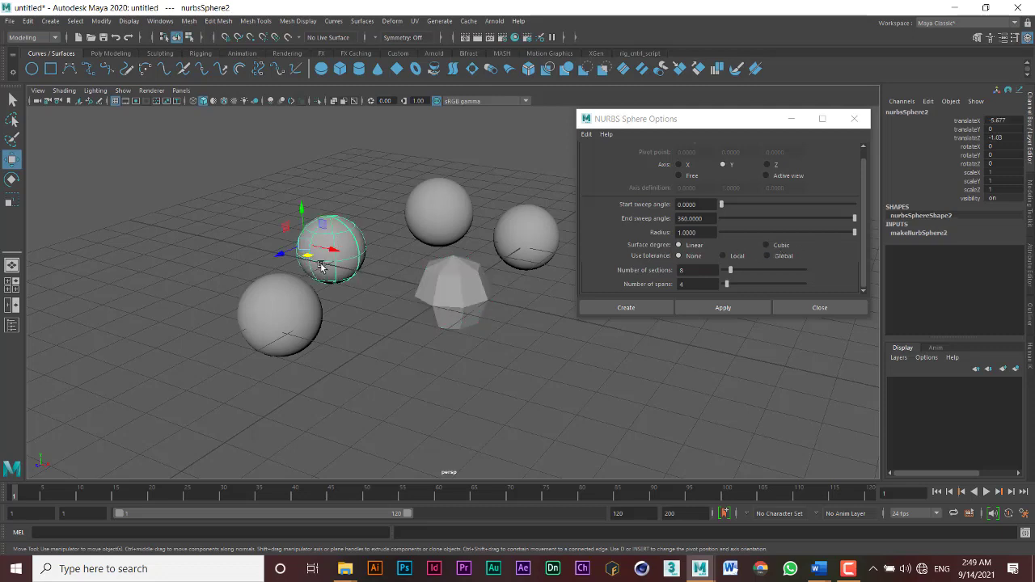
{"action": "left_click_drag", "start_coordinate": [309, 258], "coordinate": [263, 245]}
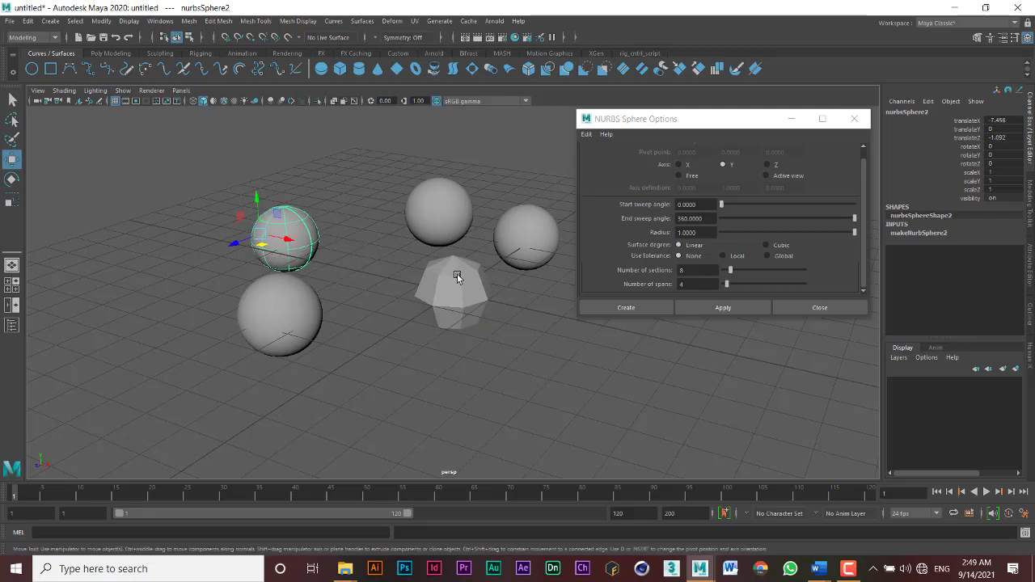
{"action": "left_click", "coordinate": [457, 276]}
{"action": "left_click_drag", "start_coordinate": [463, 309], "coordinate": [385, 275]}
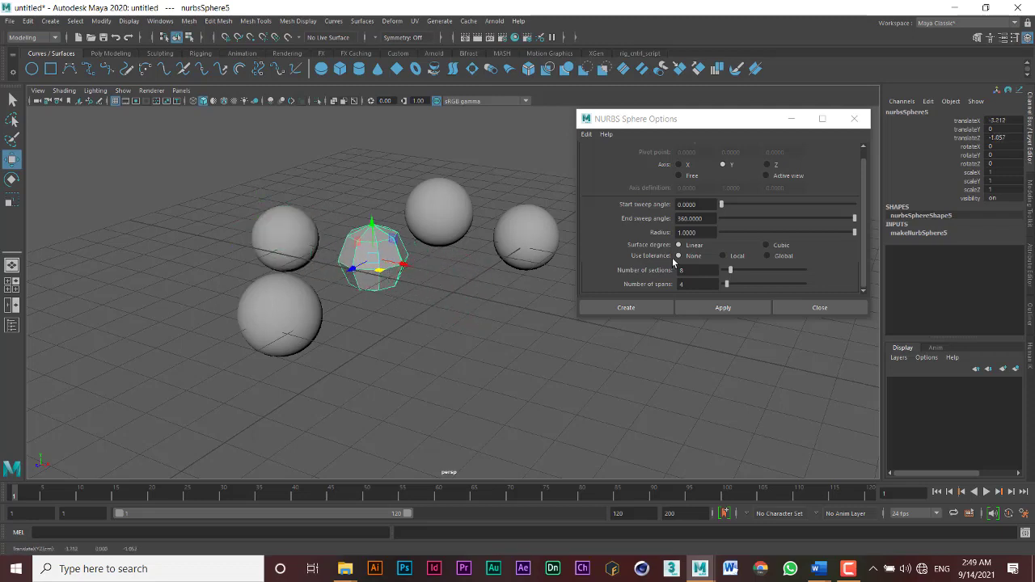
Reset the NURBS sphere options to their default settings and create a sixth sphere at the origin.
{"action": "left_click", "coordinate": [766, 243]}
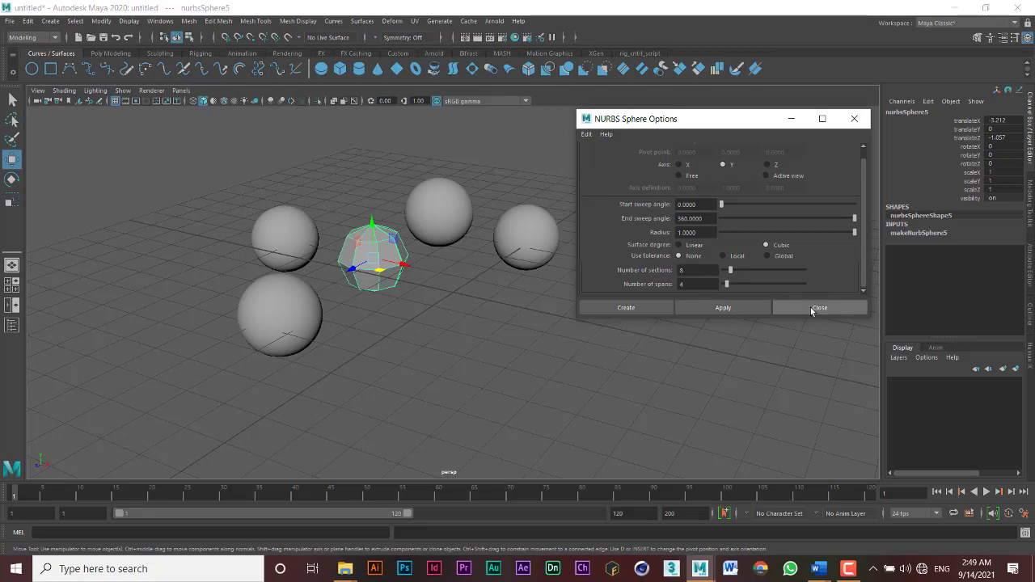
{"action": "left_click", "coordinate": [854, 122]}
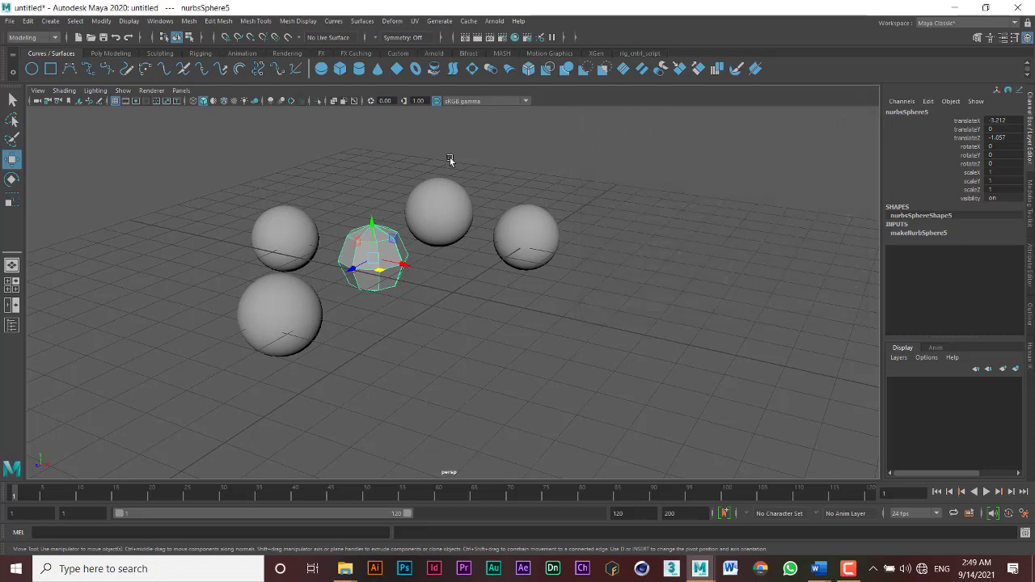
{"action": "double_click", "coordinate": [322, 69]}
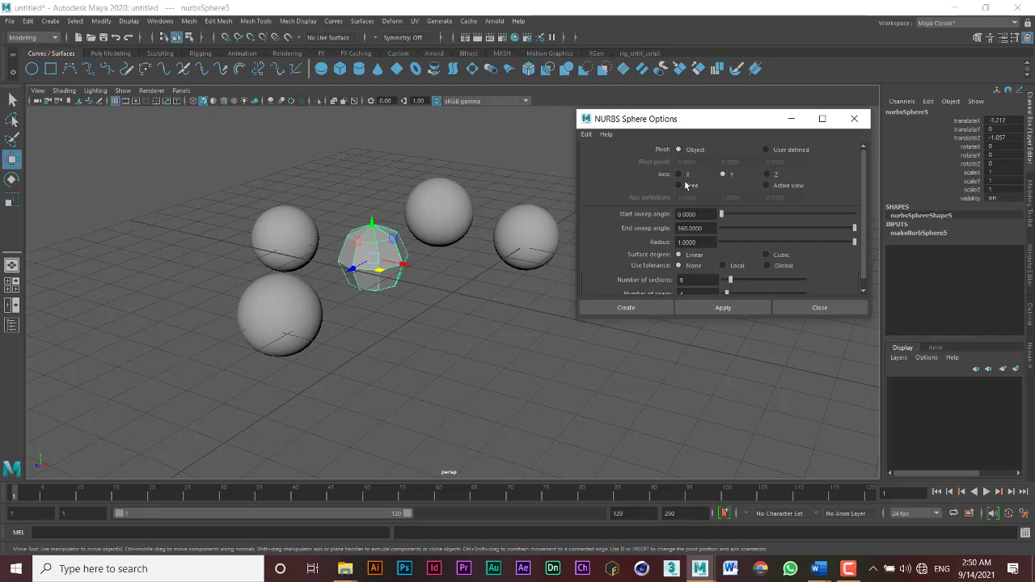
{"action": "left_click", "coordinate": [587, 136]}
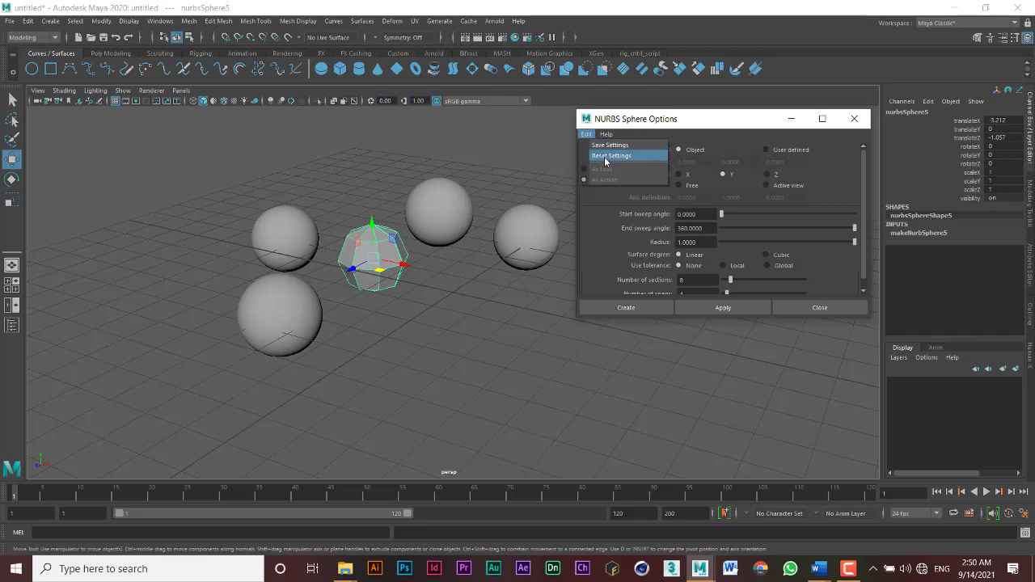
{"action": "left_click", "coordinate": [608, 156]}
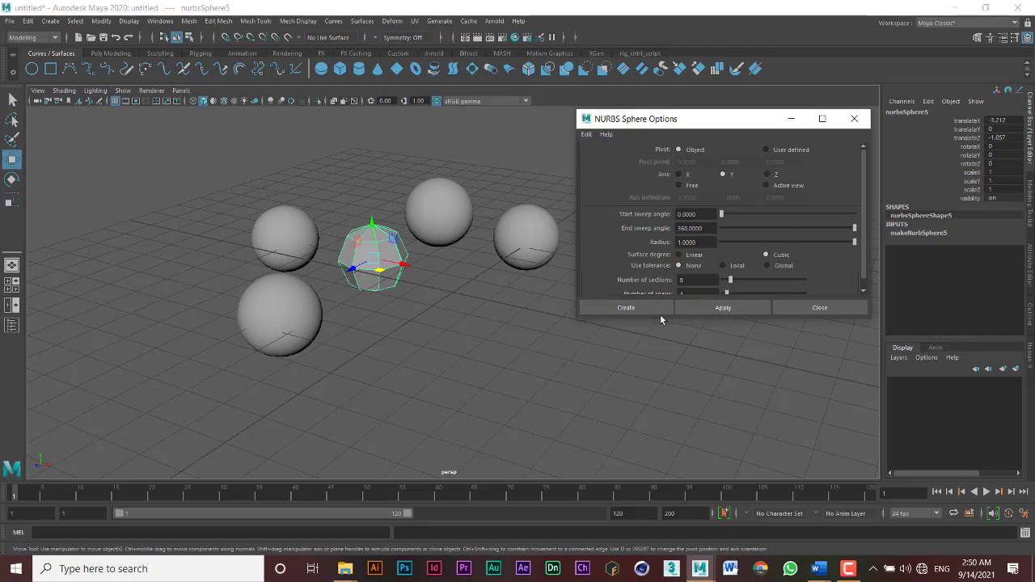
{"action": "left_click", "coordinate": [629, 308]}
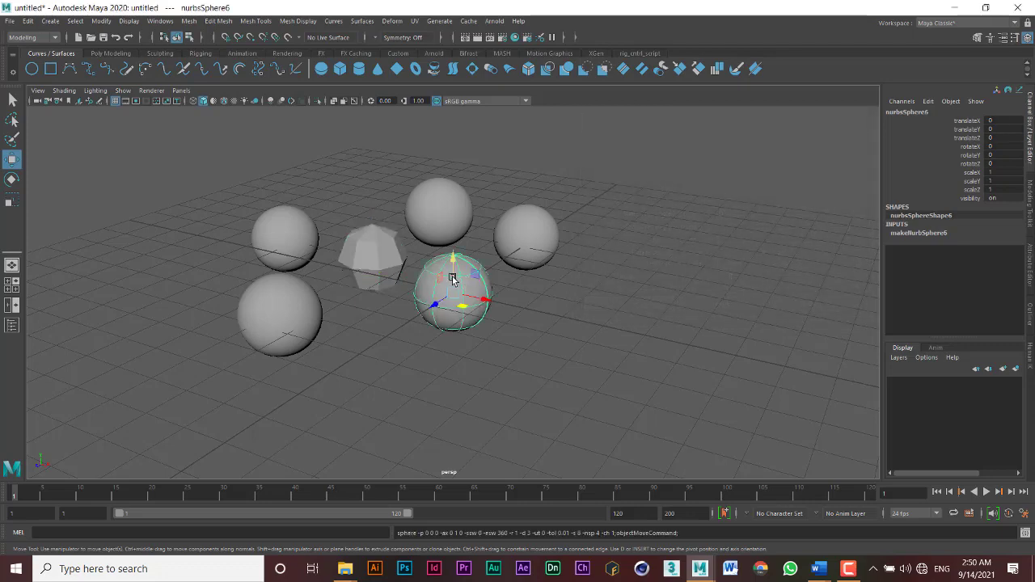
Examine the curves on the sixth sphere's surface from several angles and look over its available component selection modes.
{"action": "left_click_drag", "start_coordinate": [498, 284], "coordinate": [595, 265], "text": "alt"}
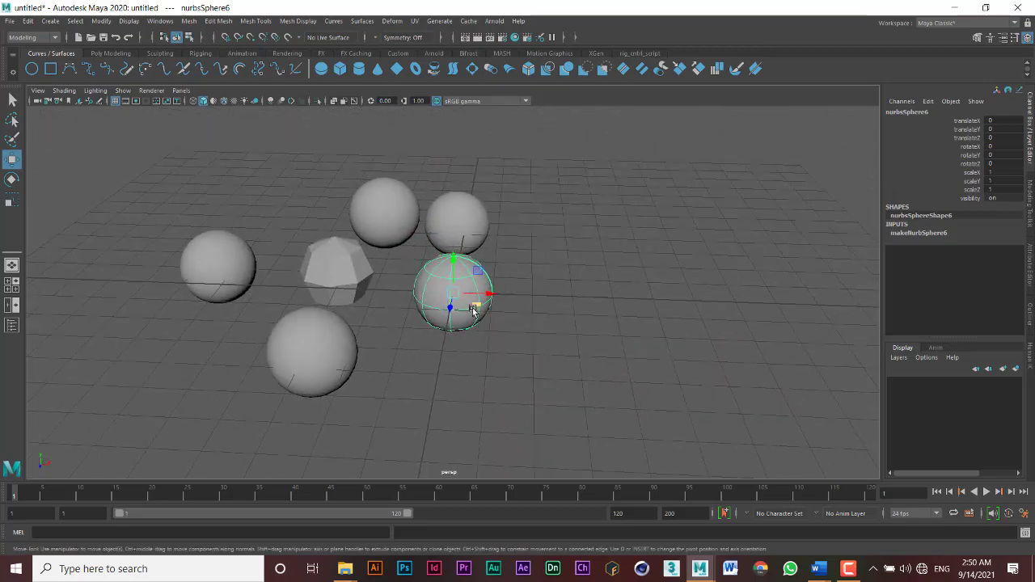
{"action": "scroll", "coordinate": [472, 297], "scroll_direction": "up", "scroll_amount": 4}
{"action": "mouse_move", "coordinate": [473, 298]}
{"action": "left_mouse_down", "text": "alt"}
{"action": "mouse_move", "coordinate": [409, 279]}
{"action": "mouse_move", "coordinate": [448, 287]}
{"action": "mouse_move", "coordinate": [467, 306]}
{"action": "left_mouse_up", "text": "alt"}
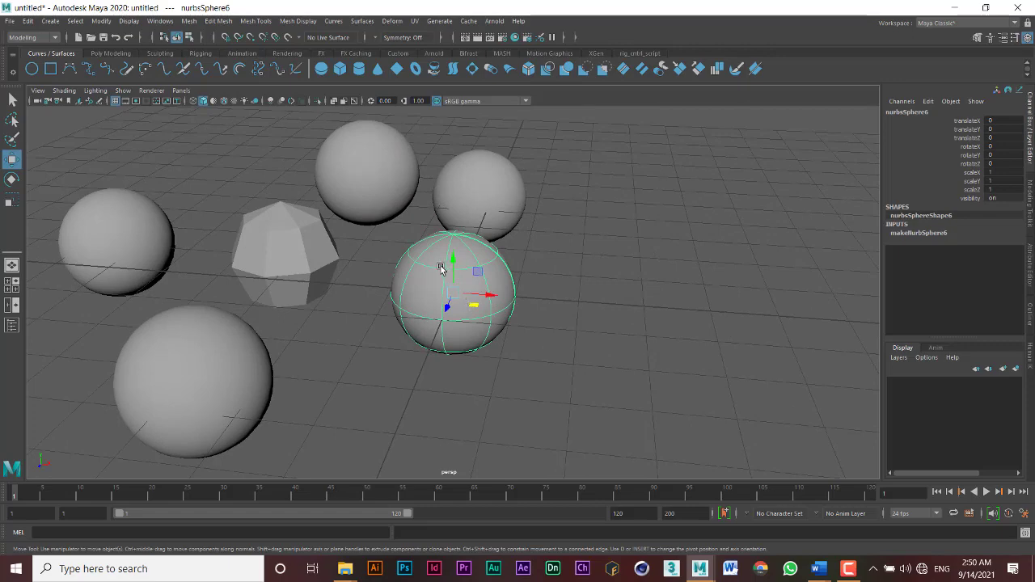
{"action": "scroll", "coordinate": [441, 268], "scroll_direction": "up", "scroll_amount": 2}
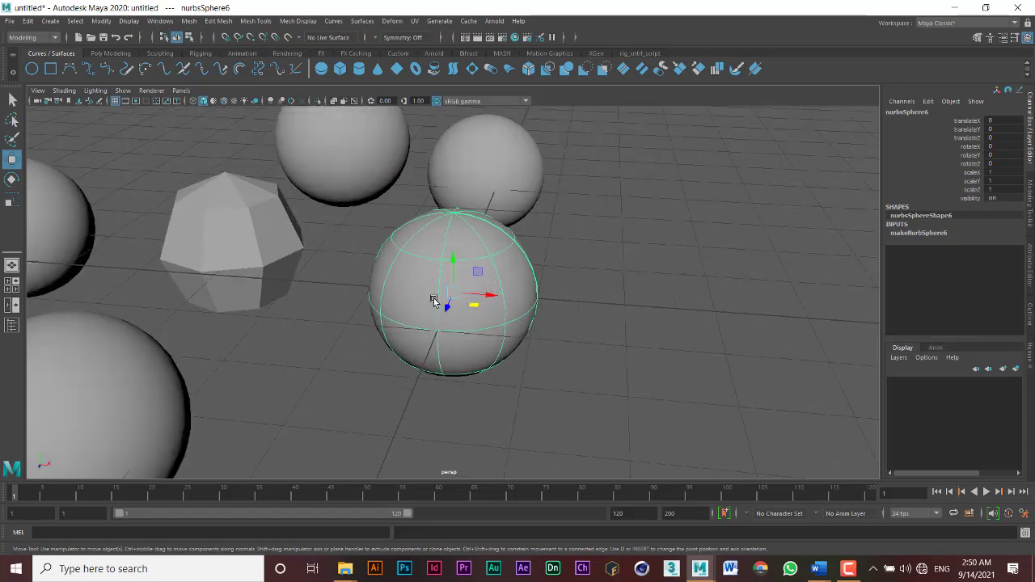
{"action": "mouse_move", "coordinate": [434, 301]}
{"action": "left_mouse_down", "text": "alt"}
{"action": "mouse_move", "coordinate": [411, 291]}
{"action": "mouse_move", "coordinate": [346, 311]}
{"action": "mouse_move", "coordinate": [446, 300]}
{"action": "left_mouse_up", "text": "alt"}
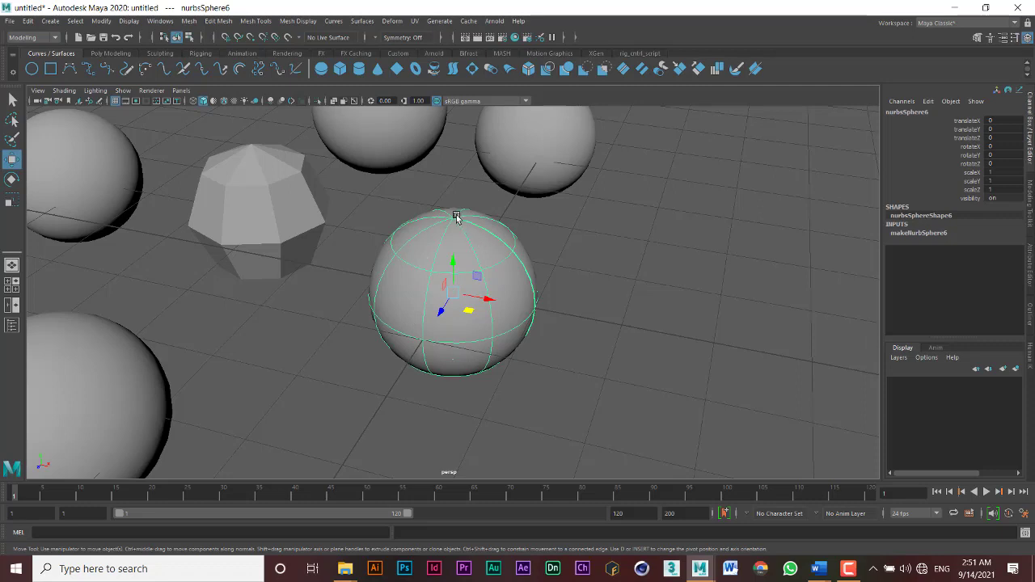
{"action": "right_click", "coordinate": [428, 269]}
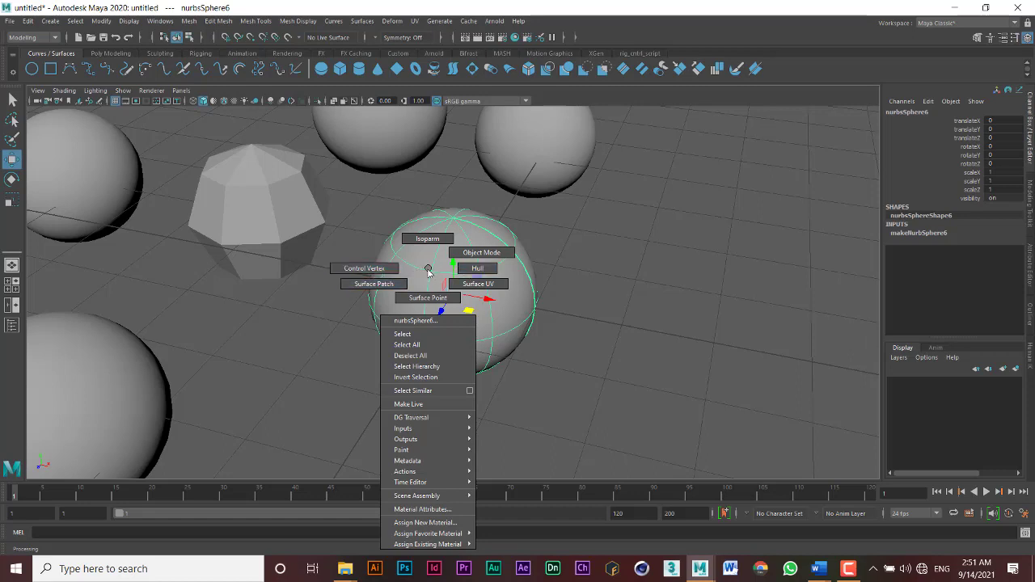
{"action": "right_click_drag", "start_coordinate": [429, 272], "coordinate": [431, 266]}
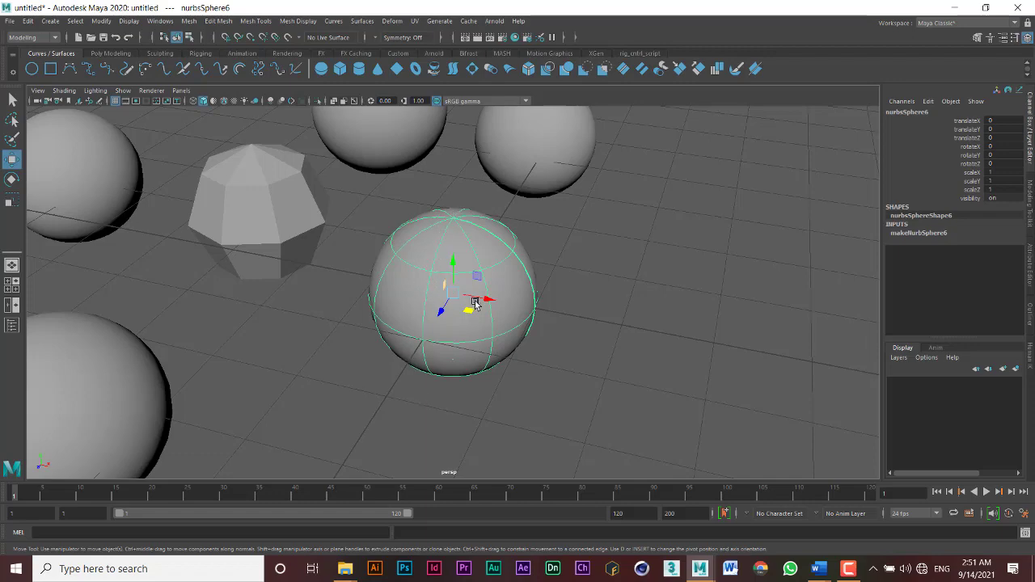
{"action": "left_click_drag", "start_coordinate": [447, 290], "coordinate": [432, 270], "text": "alt"}
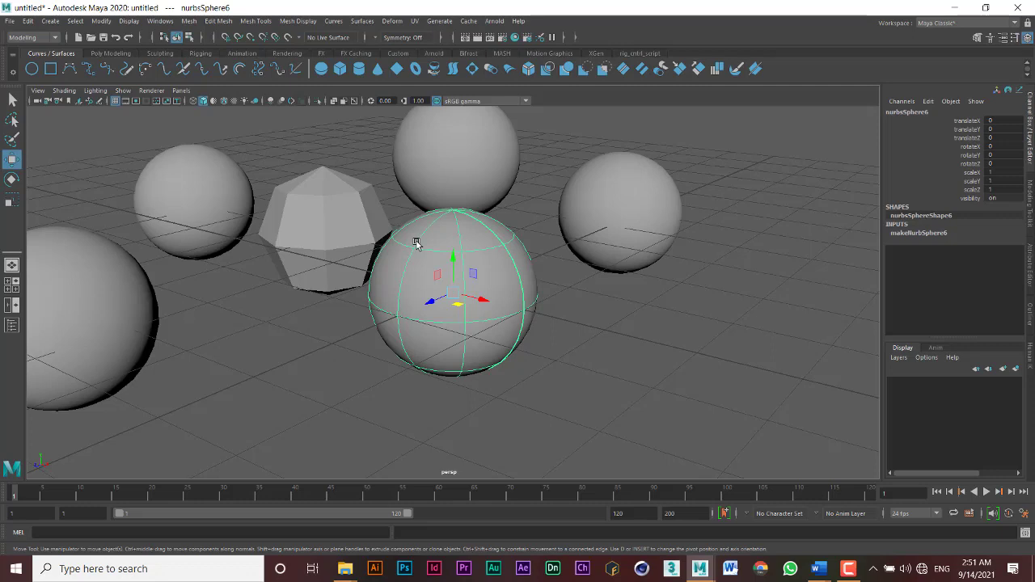
Switch the sixth sphere to isoparm selection and pick several of its vertical and horizontal isoparms in turn.
{"action": "right_click_drag", "start_coordinate": [417, 243], "coordinate": [414, 216]}
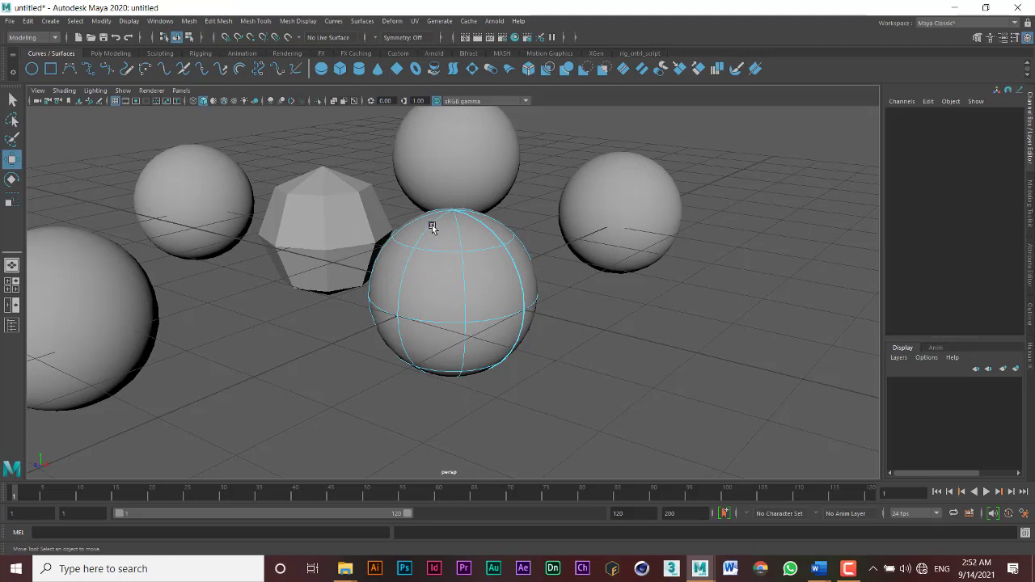
{"action": "left_click", "coordinate": [480, 275]}
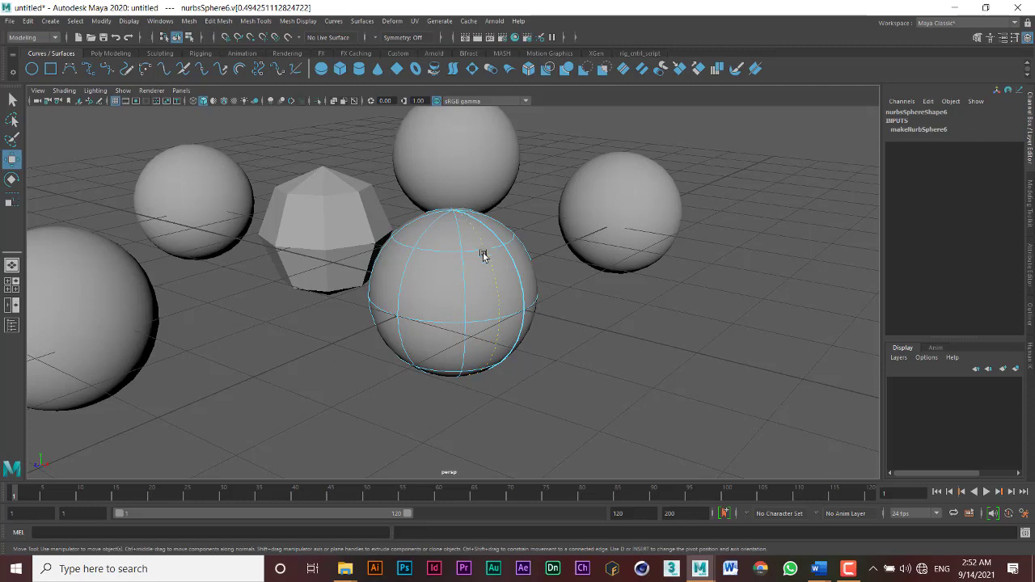
{"action": "left_click", "coordinate": [457, 218]}
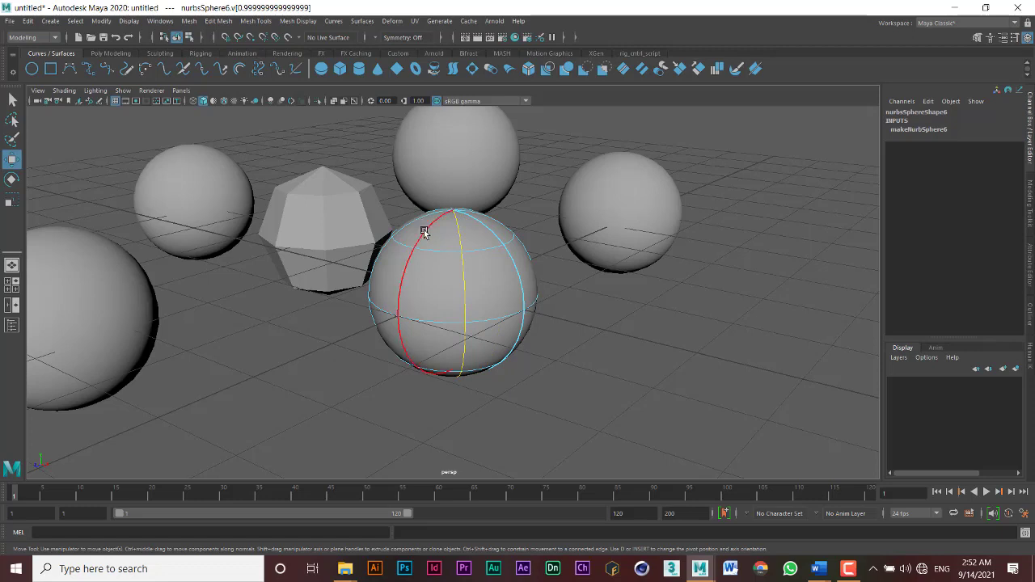
{"action": "left_click", "coordinate": [424, 231]}
{"action": "left_click", "coordinate": [487, 231]}
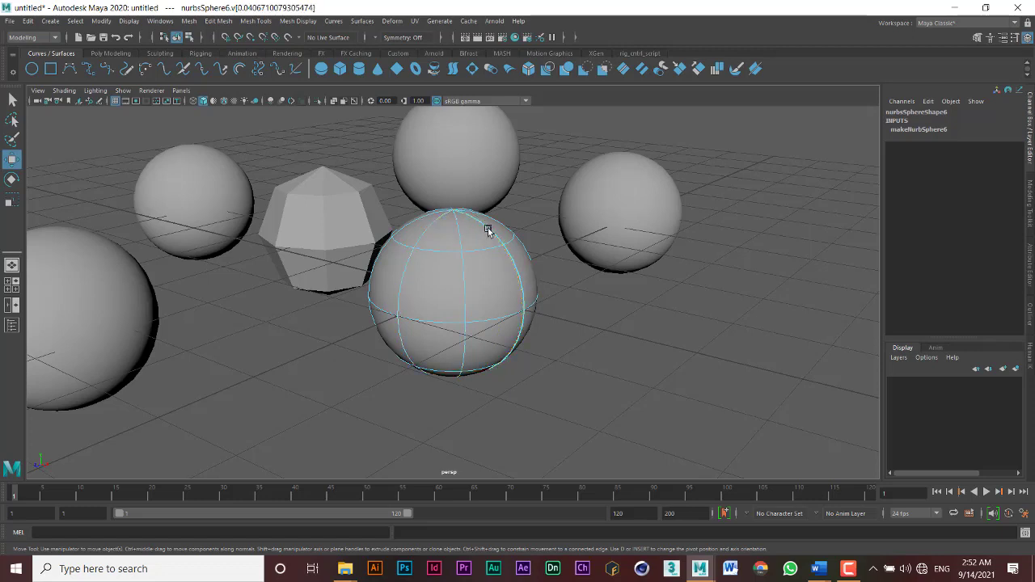
{"action": "left_click", "coordinate": [444, 251]}
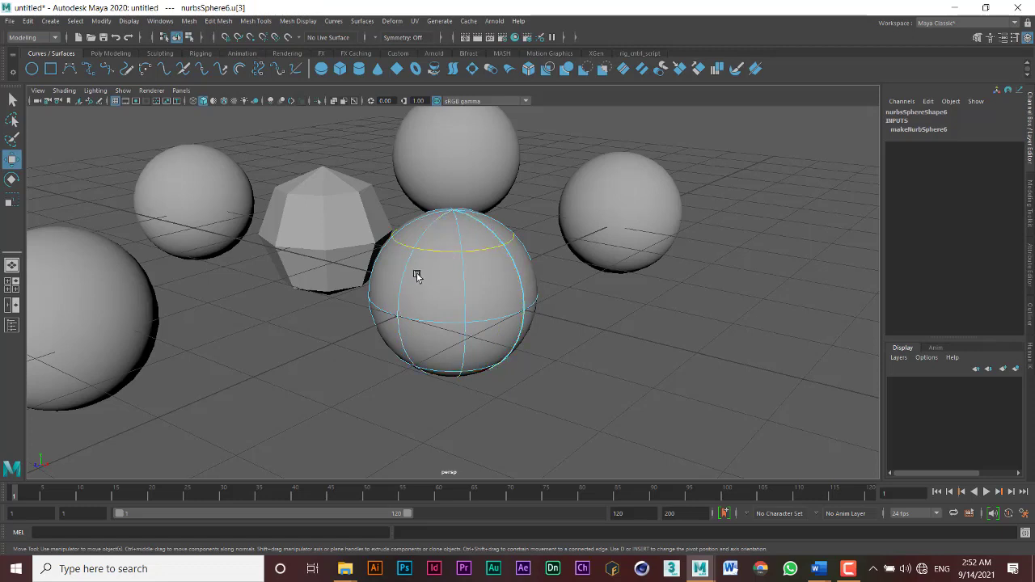
Try out different isoparm positions between the existing curves in both the U and V directions of the sphere.
{"action": "left_click", "coordinate": [415, 277]}
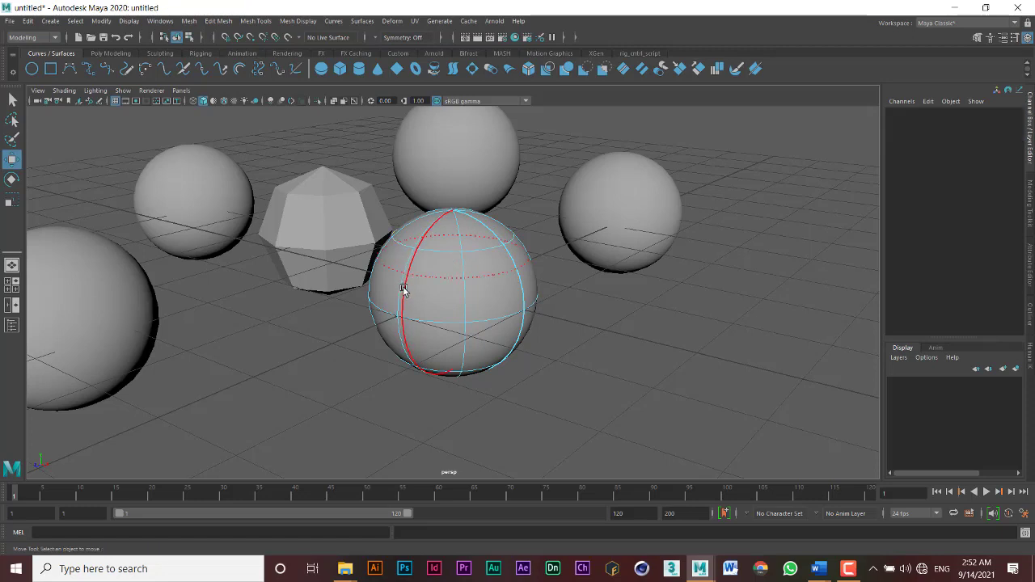
{"action": "left_click", "coordinate": [399, 287]}
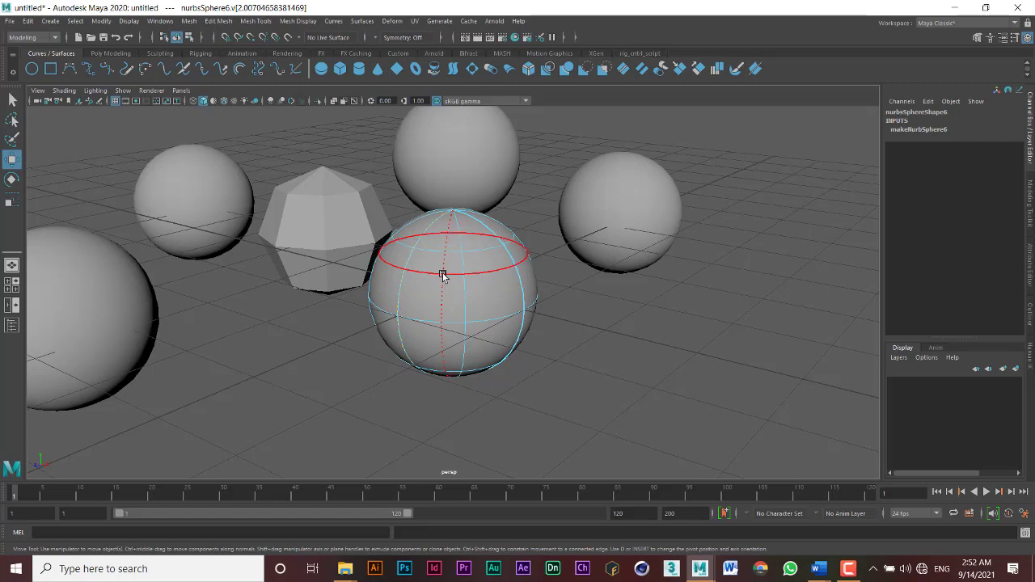
{"action": "left_click", "coordinate": [439, 257]}
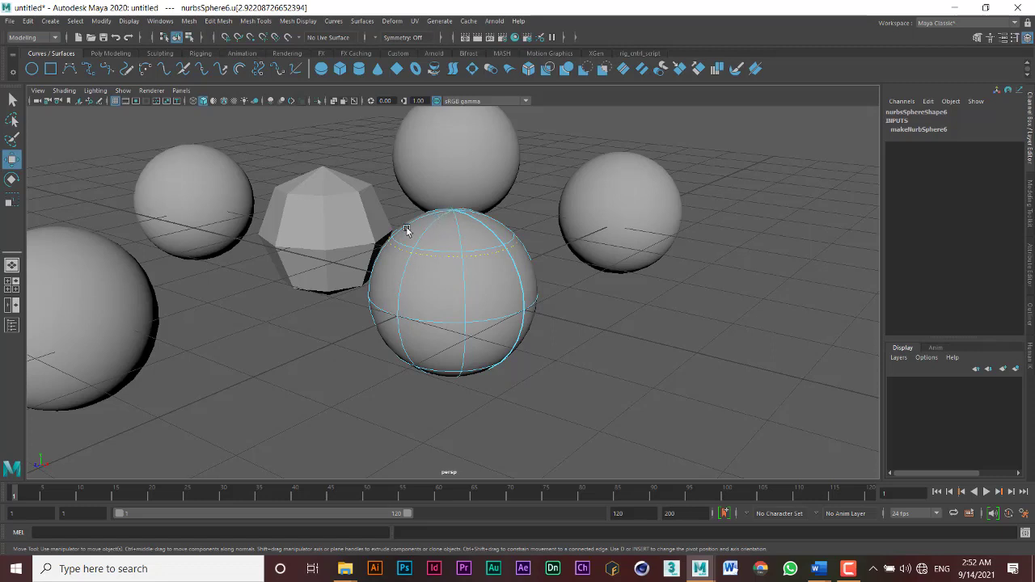
{"action": "left_click", "coordinate": [446, 245]}
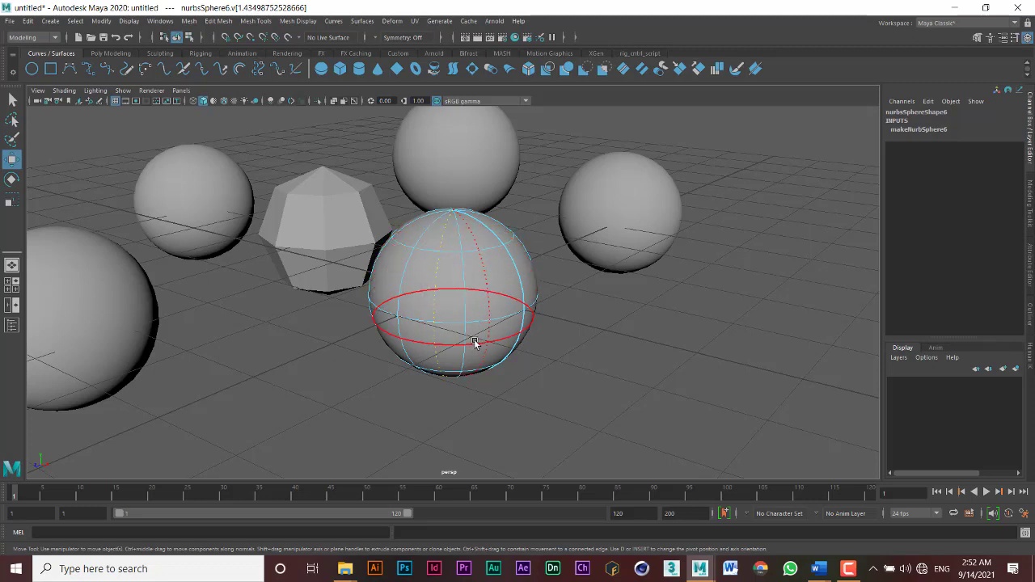
{"action": "left_click", "coordinate": [462, 288]}
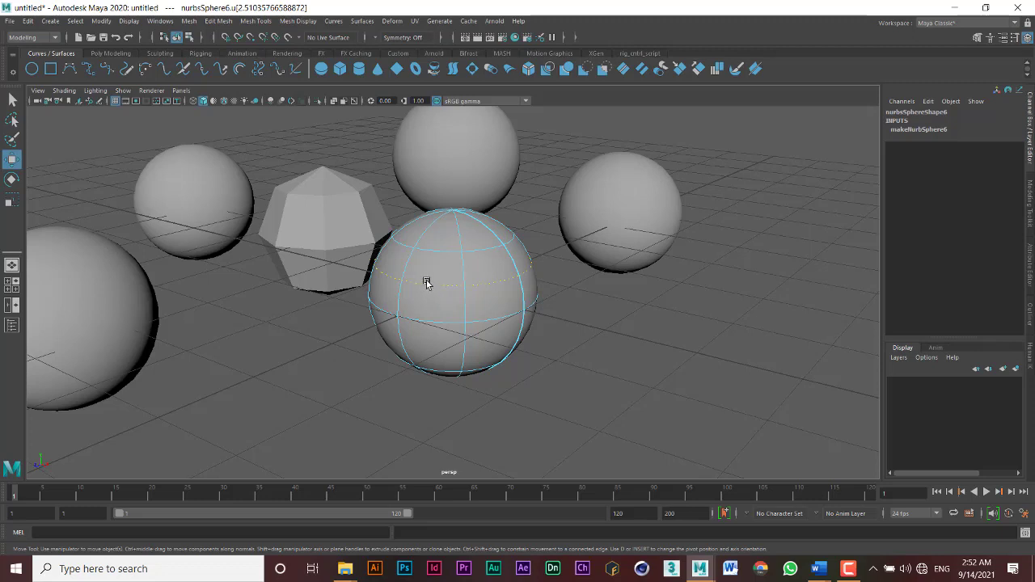
{"action": "left_click", "coordinate": [477, 249]}
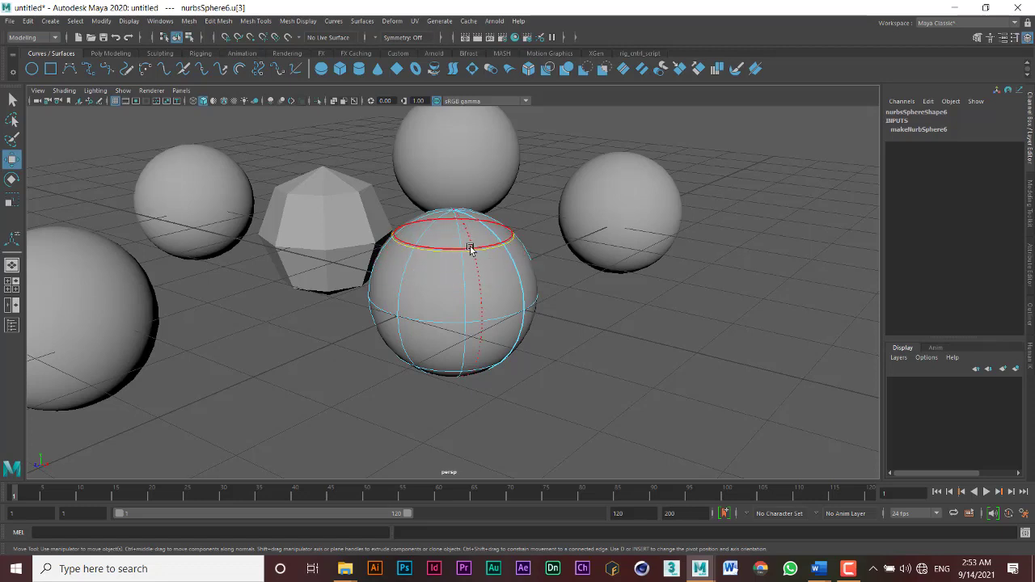
{"action": "left_click", "coordinate": [483, 288]}
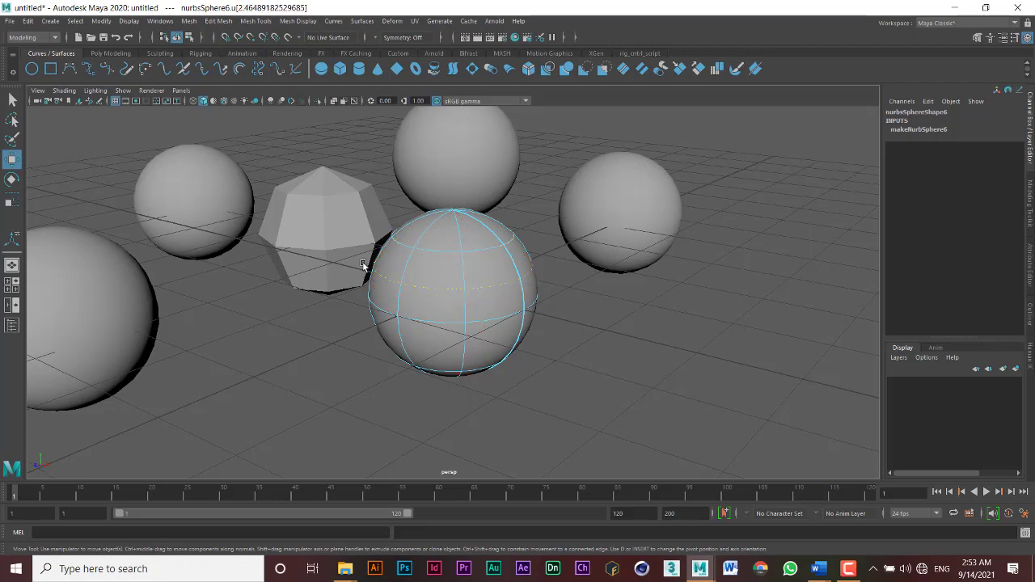
{"action": "left_click", "coordinate": [417, 275]}
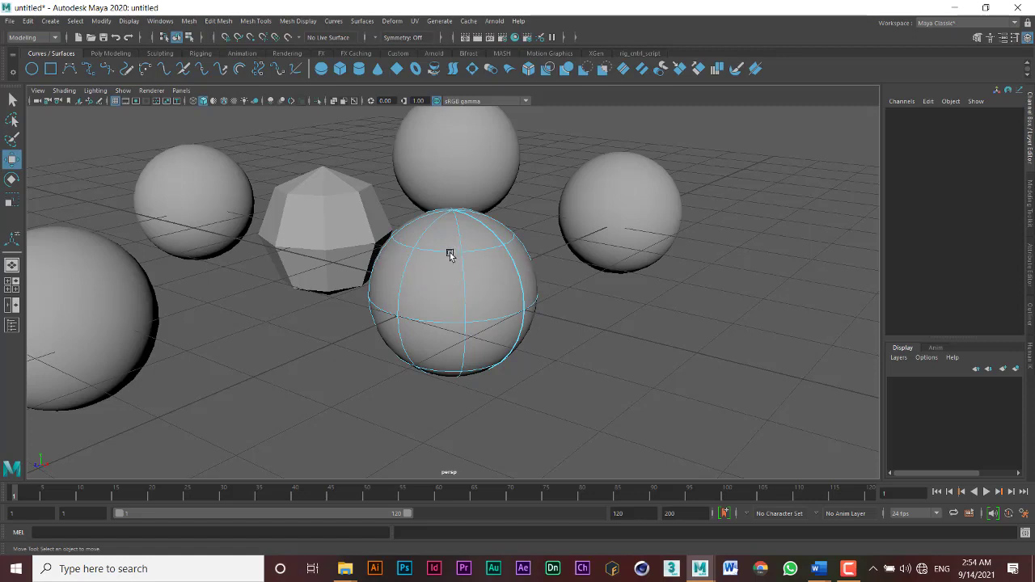
Insert an isoparm at about U 2.439, between the sphere's upper ring and equator, using At selection, Increase by and multiplicity 1.
{"action": "left_click", "coordinate": [477, 287]}
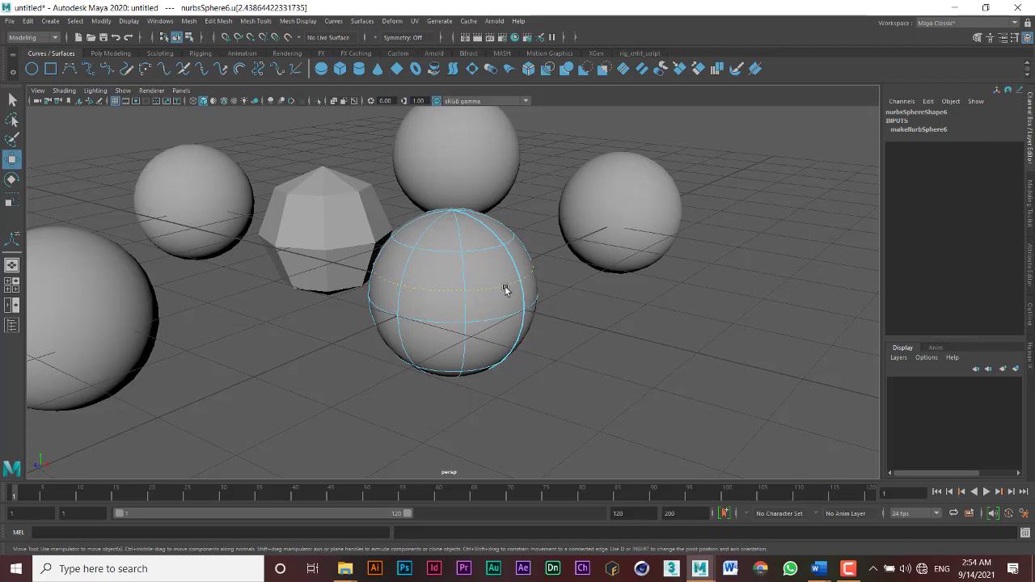
{"action": "left_click", "coordinate": [361, 22]}
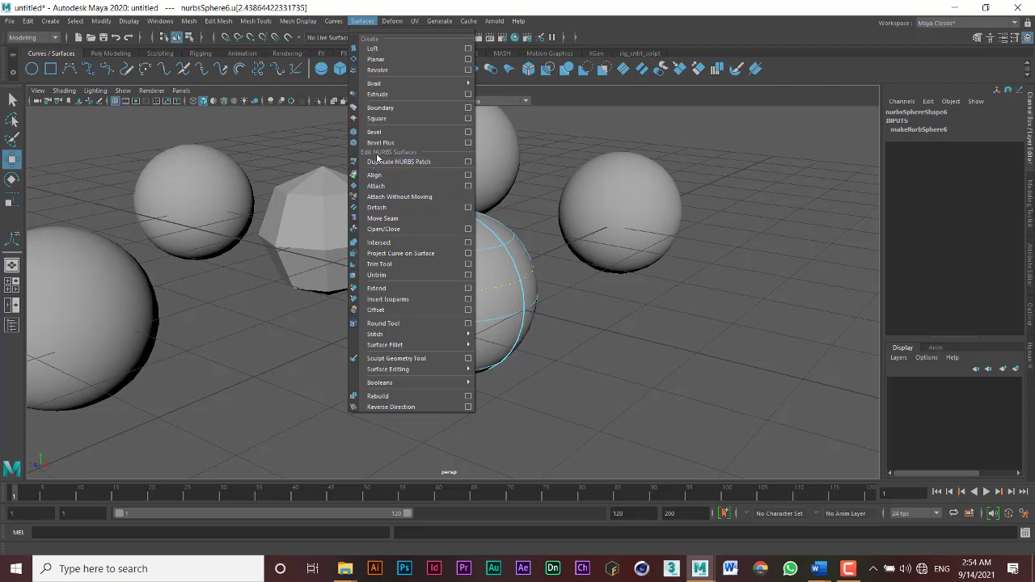
{"action": "left_click", "coordinate": [469, 300]}
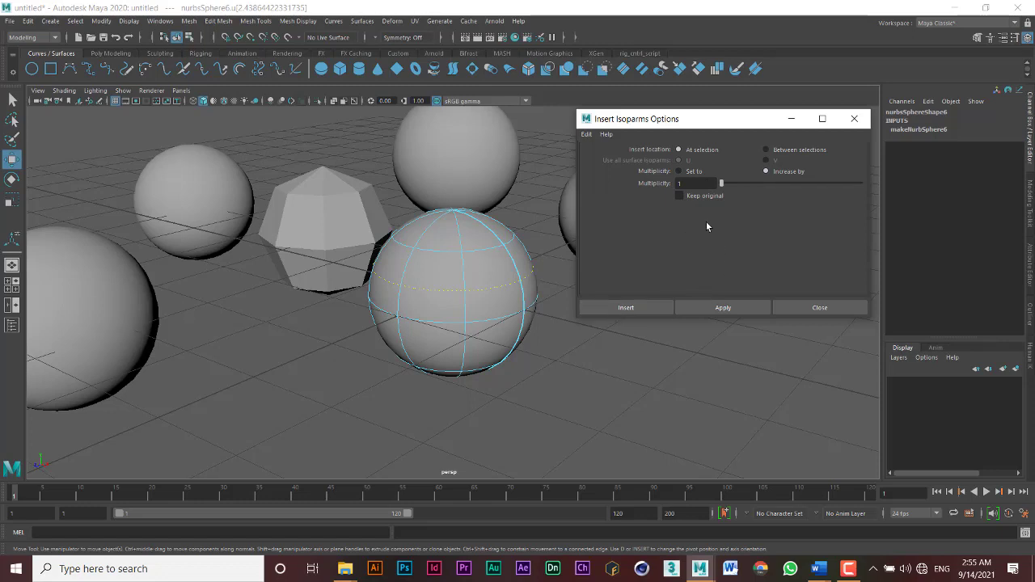
{"action": "left_click", "coordinate": [625, 307]}
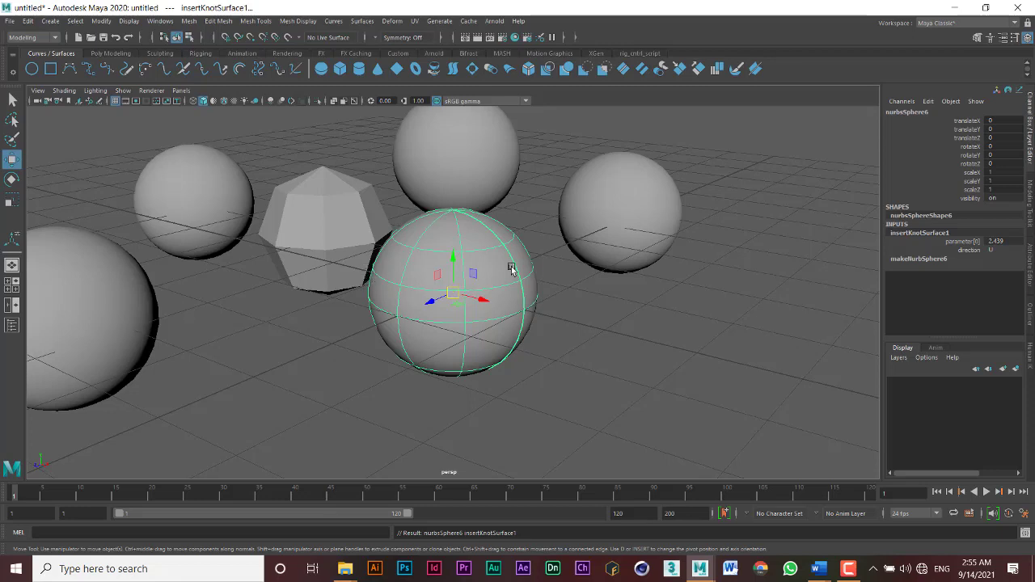
Switch the sixth sphere to control vertex mode and inspect the control points around the inserted isoparm up close.
{"action": "left_click", "coordinate": [454, 290]}
{"action": "left_click", "coordinate": [427, 291]}
{"action": "left_click_drag", "start_coordinate": [477, 328], "coordinate": [460, 302], "text": "alt"}
{"action": "right_click_drag", "start_coordinate": [482, 291], "coordinate": [427, 293]}
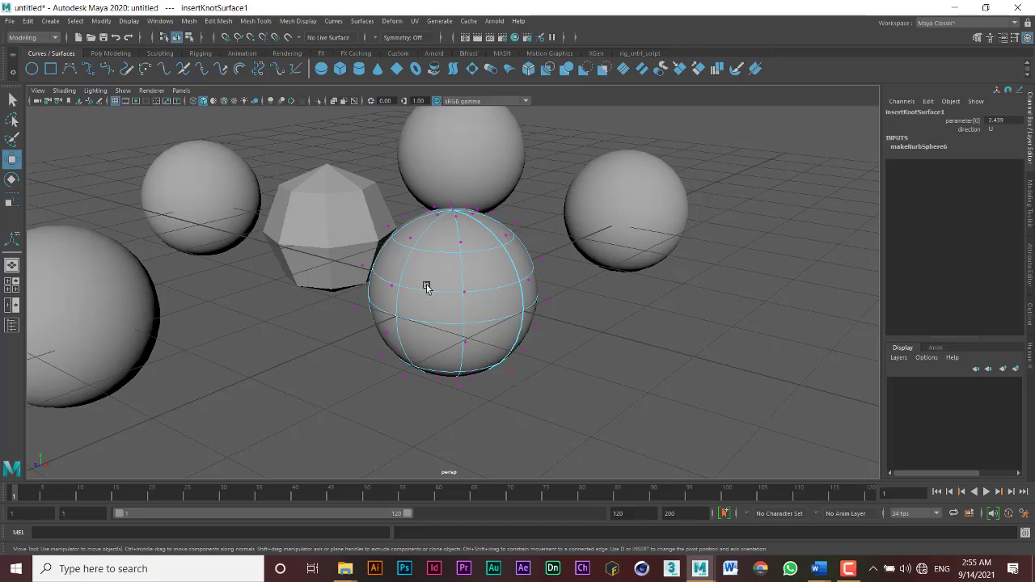
{"action": "left_click_drag", "start_coordinate": [408, 288], "coordinate": [504, 284], "text": "alt"}
{"action": "scroll", "coordinate": [504, 288], "scroll_direction": "up", "scroll_amount": 3}
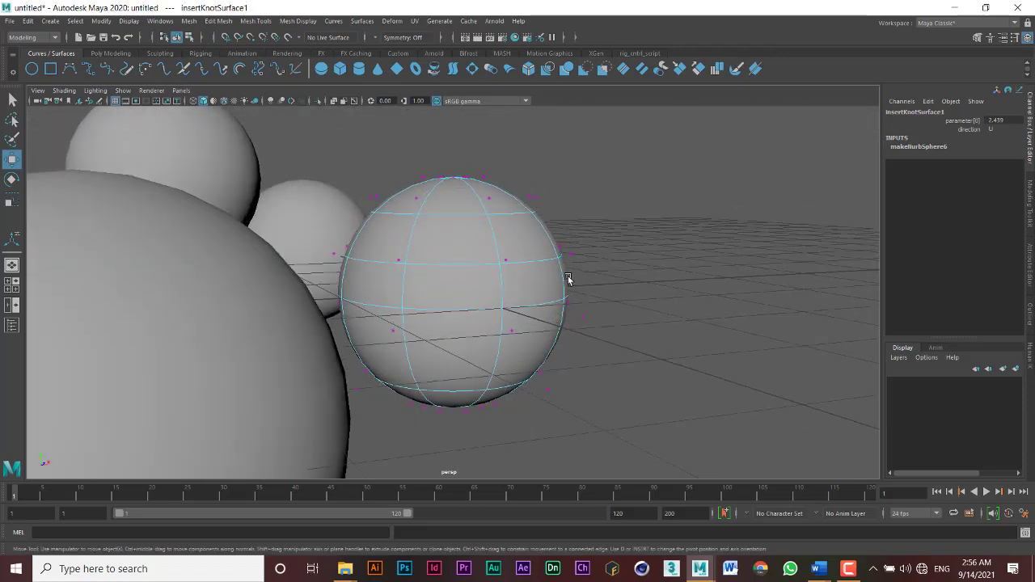
Lighten the viewport background and select a control vertex near the inserted isoparm on the front of the sixth sphere.
{"action": "key", "text": "alt+b"}
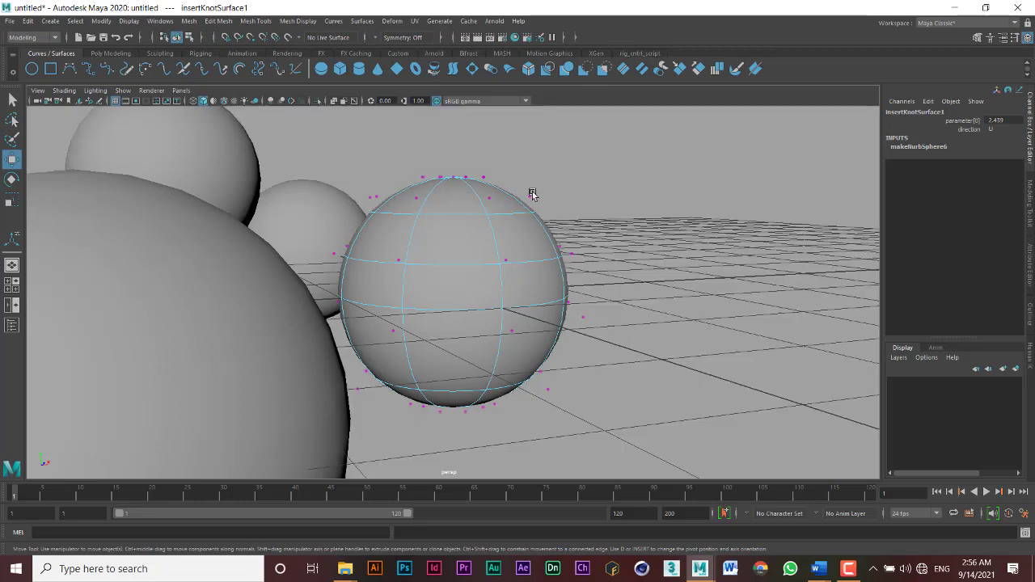
{"action": "left_click_drag", "start_coordinate": [548, 268], "coordinate": [483, 280], "text": "alt"}
{"action": "left_click", "coordinate": [509, 289]}
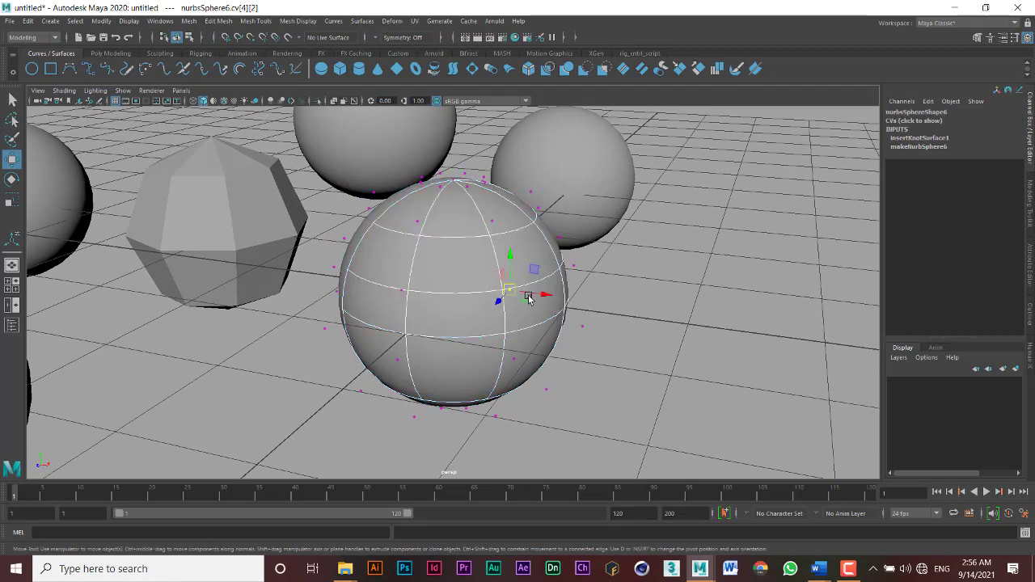
Try moving the selected control vertex freely and along single axes to deform the sphere, undoing the last move.
{"action": "mouse_move", "coordinate": [530, 305]}
{"action": "middle_mouse_down"}
{"action": "mouse_move", "coordinate": [590, 349]}
{"action": "mouse_move", "coordinate": [489, 289]}
{"action": "mouse_move", "coordinate": [478, 300]}
{"action": "mouse_move", "coordinate": [529, 275]}
{"action": "mouse_move", "coordinate": [550, 314]}
{"action": "mouse_move", "coordinate": [516, 296]}
{"action": "middle_mouse_up"}
{"action": "left_click_drag", "start_coordinate": [516, 296], "coordinate": [556, 290]}
{"action": "mouse_move", "coordinate": [602, 256]}
{"action": "left_mouse_down"}
{"action": "mouse_move", "coordinate": [561, 254]}
{"action": "mouse_move", "coordinate": [620, 260]}
{"action": "mouse_move", "coordinate": [594, 265]}
{"action": "left_mouse_up"}
{"action": "key", "text": "ctrl+z"}
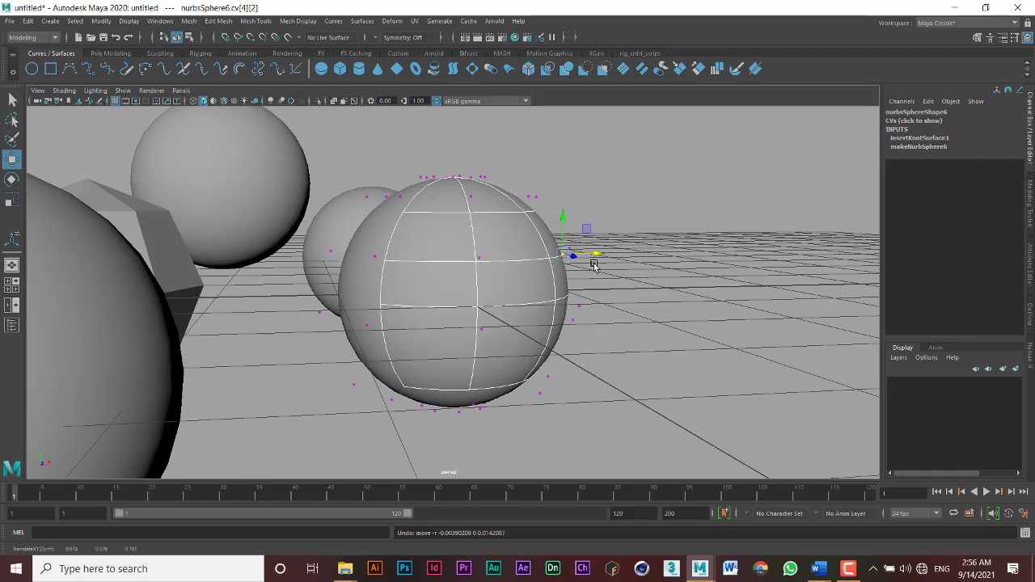
Select the group of control vertices around the sphere's top pole and pull them upward into a teardrop shape.
{"action": "left_click_drag", "start_coordinate": [569, 253], "coordinate": [465, 295], "text": "alt"}
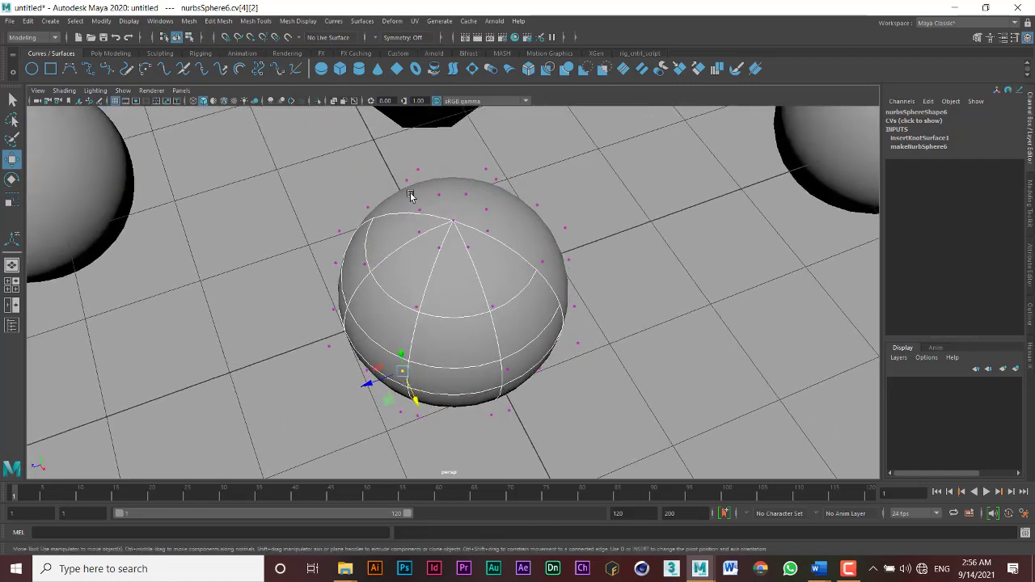
{"action": "left_click_drag", "start_coordinate": [410, 196], "coordinate": [495, 258]}
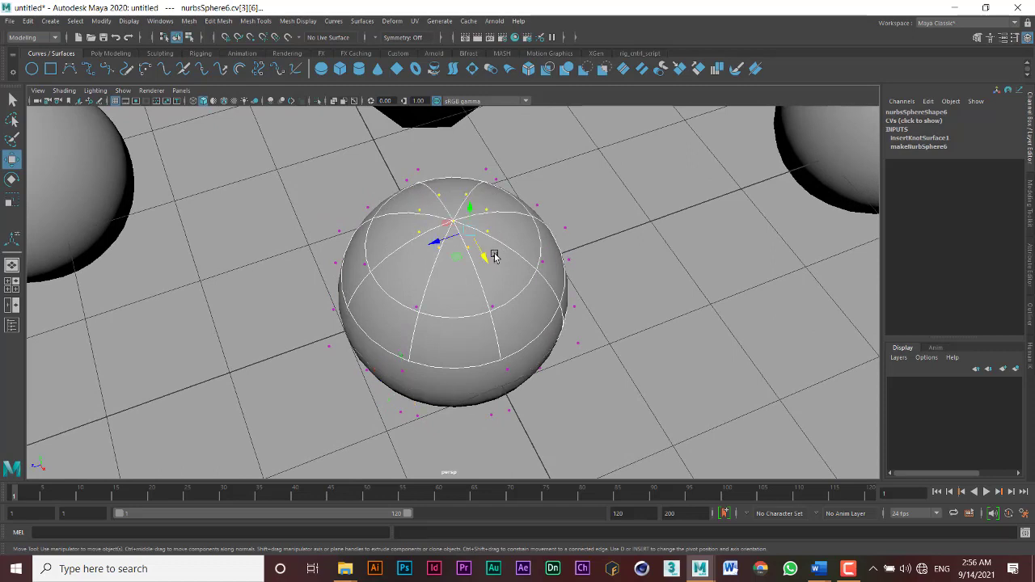
{"action": "left_click_drag", "start_coordinate": [469, 207], "coordinate": [467, 148]}
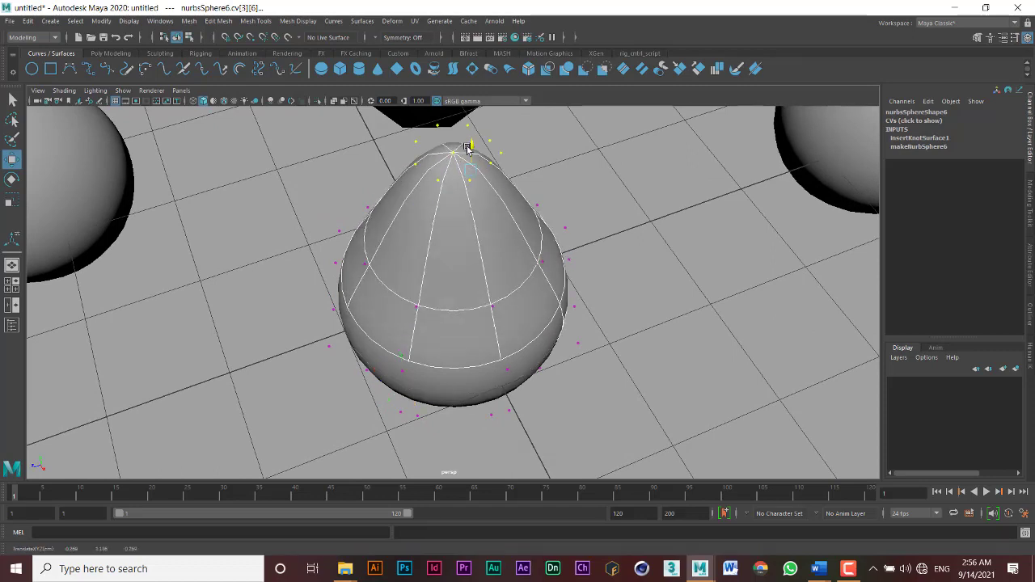
{"action": "left_click", "coordinate": [505, 245]}
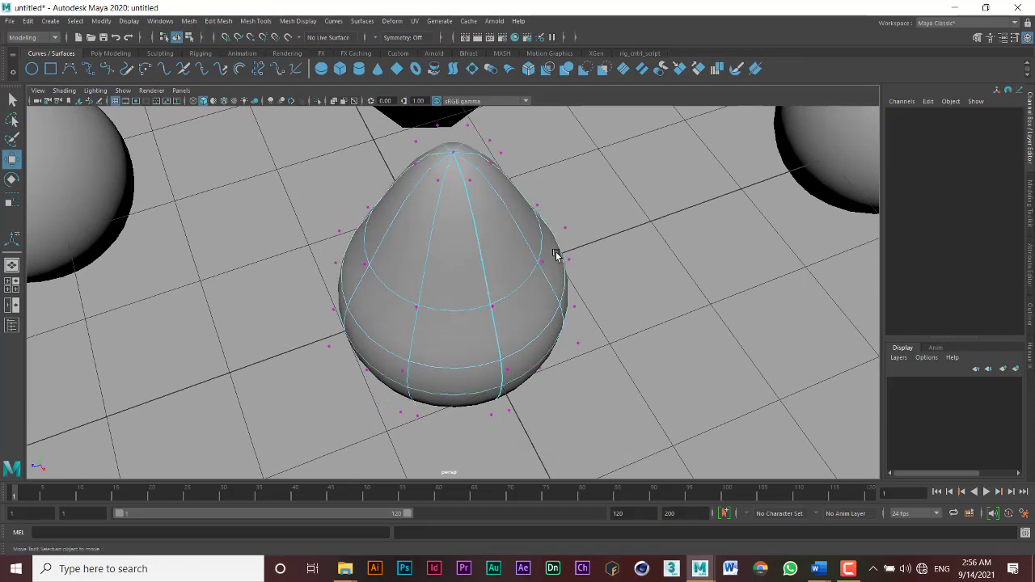
{"action": "left_click_drag", "start_coordinate": [526, 240], "coordinate": [476, 240], "text": "alt"}
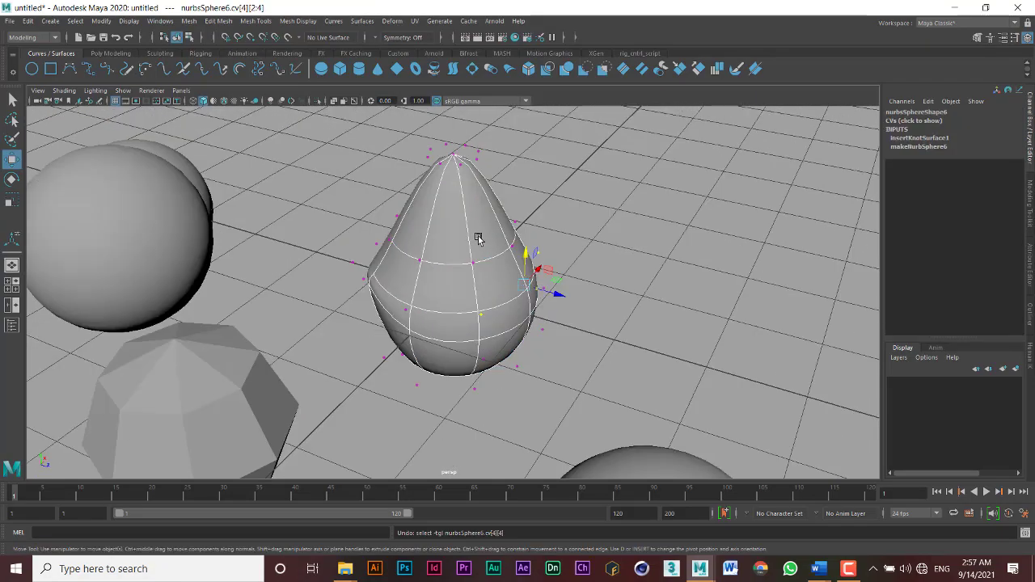
Undo the upward pull of the pole's control vertices along with the related vertex selections.
{"action": "key", "text": "ctrl+z"}
{"action": "key", "text": "ctrl+z"}
{"action": "key", "text": "ctrl+z"}
{"action": "key", "text": "ctrl+z"}
{"action": "key", "text": "ctrl+z"}
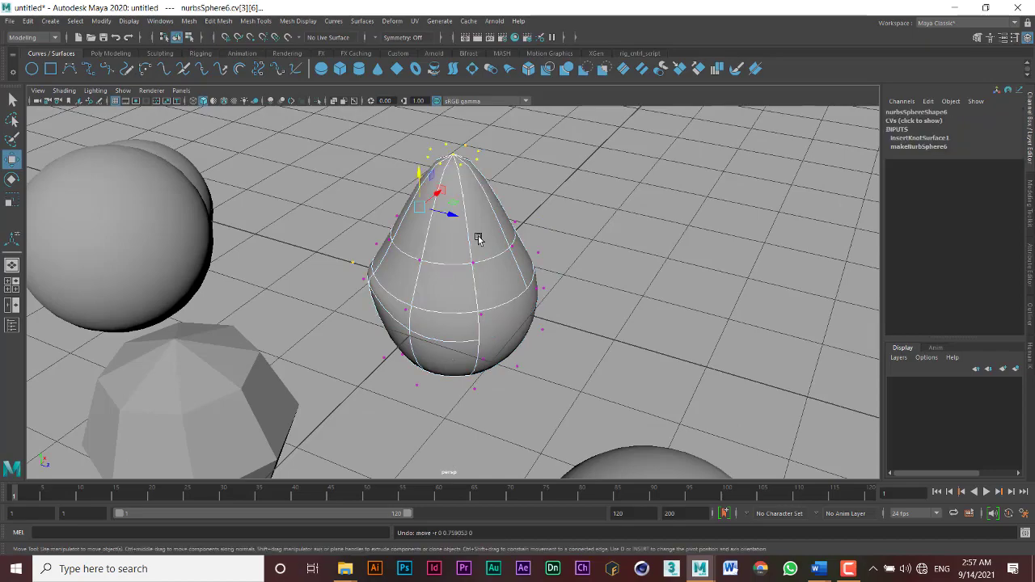
{"action": "key", "text": "ctrl+z"}
{"action": "key", "text": "ctrl+z"}
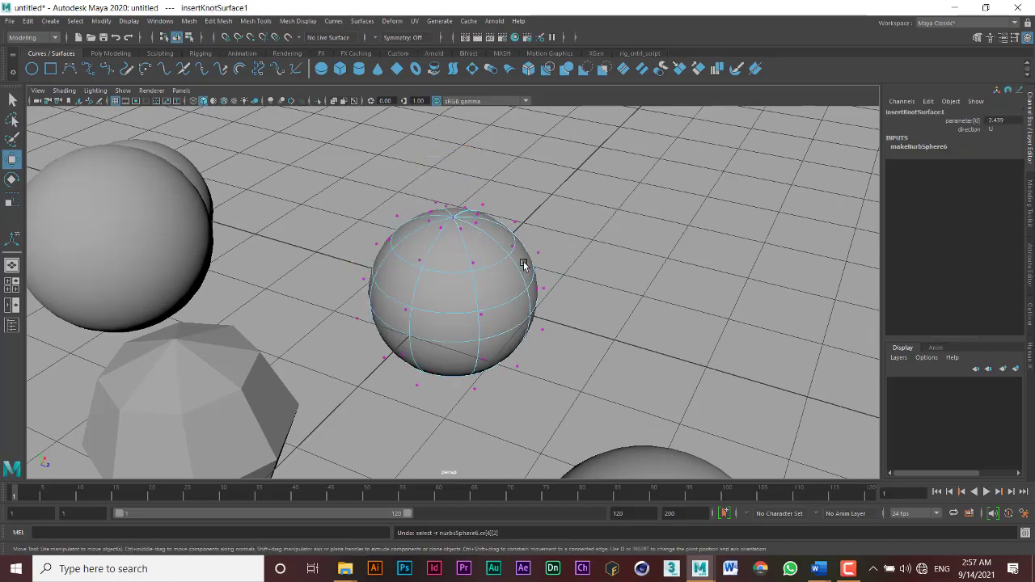
Select a control vertex near the inserted isoparm on the sphere's side and shift it slightly in the horizontal plane.
{"action": "left_click_drag", "start_coordinate": [523, 264], "coordinate": [369, 273], "text": "alt"}
{"action": "scroll", "coordinate": [478, 290], "scroll_direction": "up", "scroll_amount": 5}
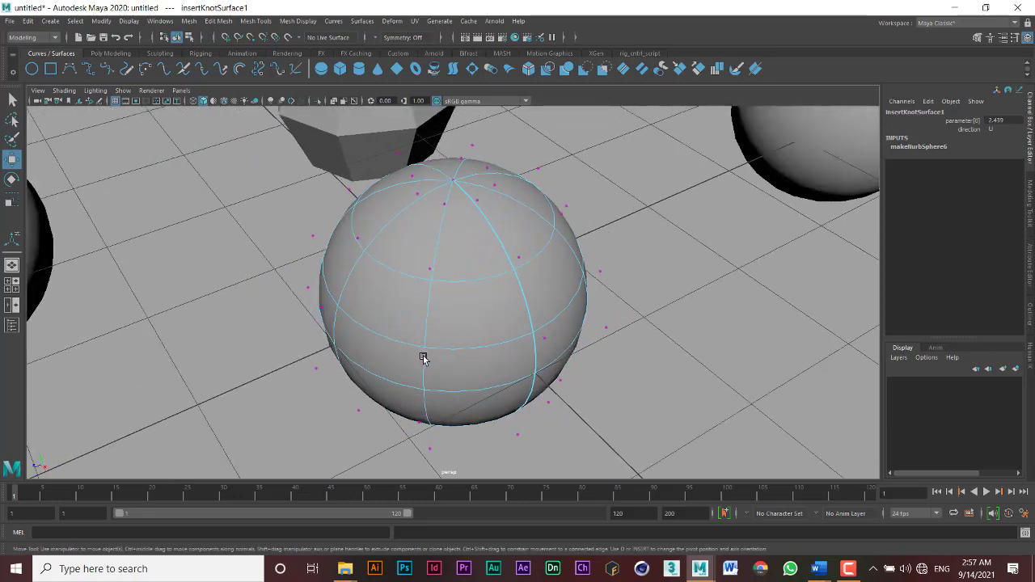
{"action": "left_click_drag", "start_coordinate": [423, 358], "coordinate": [555, 224], "text": "alt"}
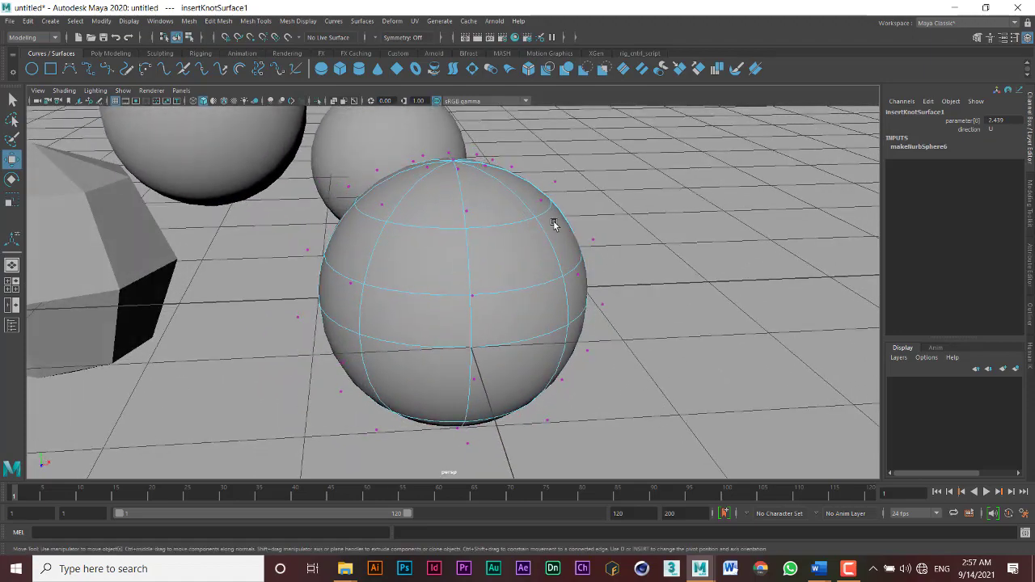
{"action": "left_click", "coordinate": [576, 278]}
{"action": "left_click", "coordinate": [579, 277]}
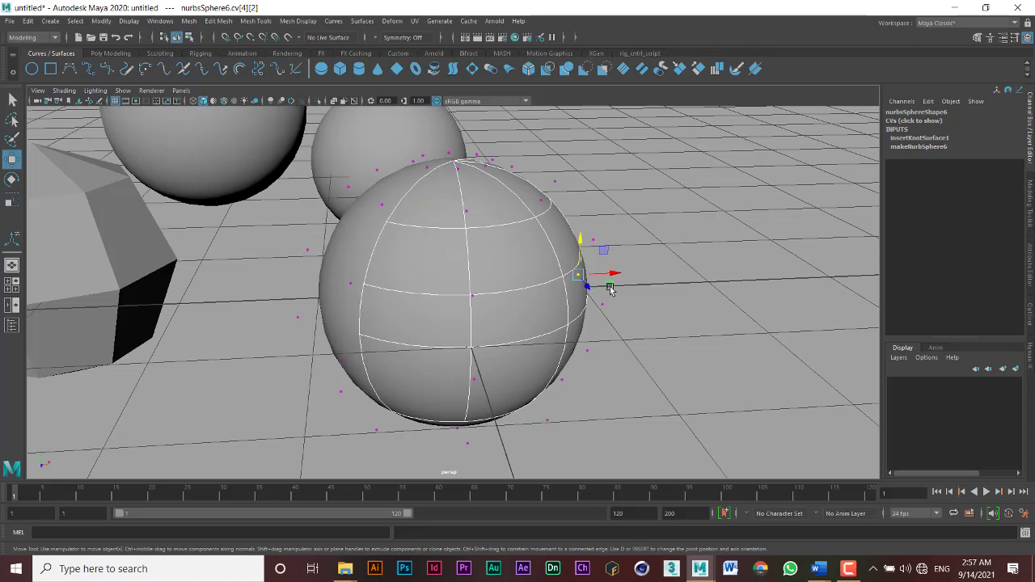
{"action": "mouse_move", "coordinate": [608, 282]}
{"action": "left_mouse_down"}
{"action": "mouse_move", "coordinate": [698, 317]}
{"action": "mouse_move", "coordinate": [513, 248]}
{"action": "mouse_move", "coordinate": [545, 257]}
{"action": "mouse_move", "coordinate": [444, 292]}
{"action": "mouse_move", "coordinate": [580, 273]}
{"action": "mouse_move", "coordinate": [591, 293]}
{"action": "left_mouse_up"}
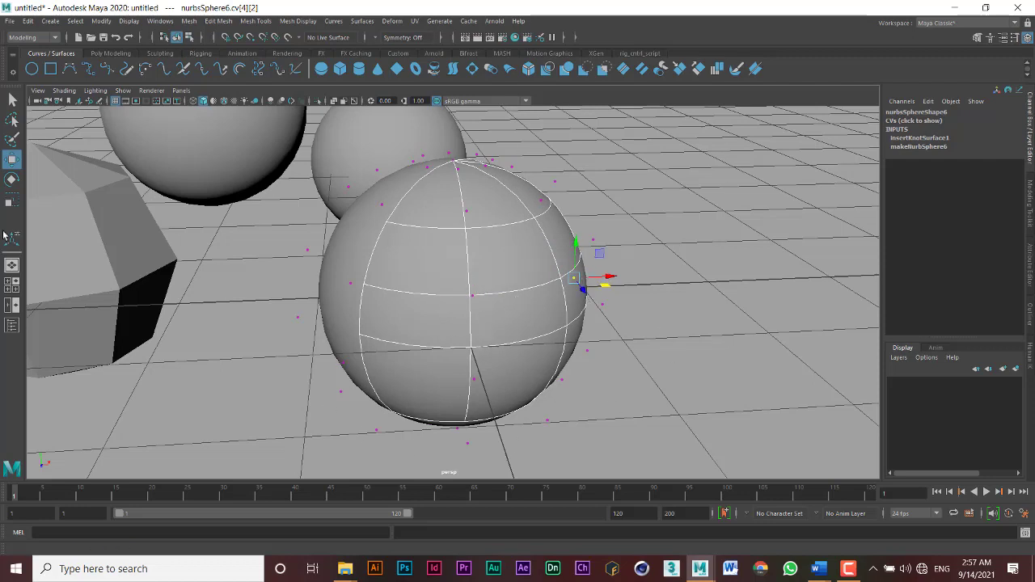
Open the Move tool's settings, expand Soft Selection, and turn on Soft Select while keeping the sphere in sight.
{"action": "left_click", "coordinate": [11, 160]}
{"action": "double_click", "coordinate": [11, 161]}
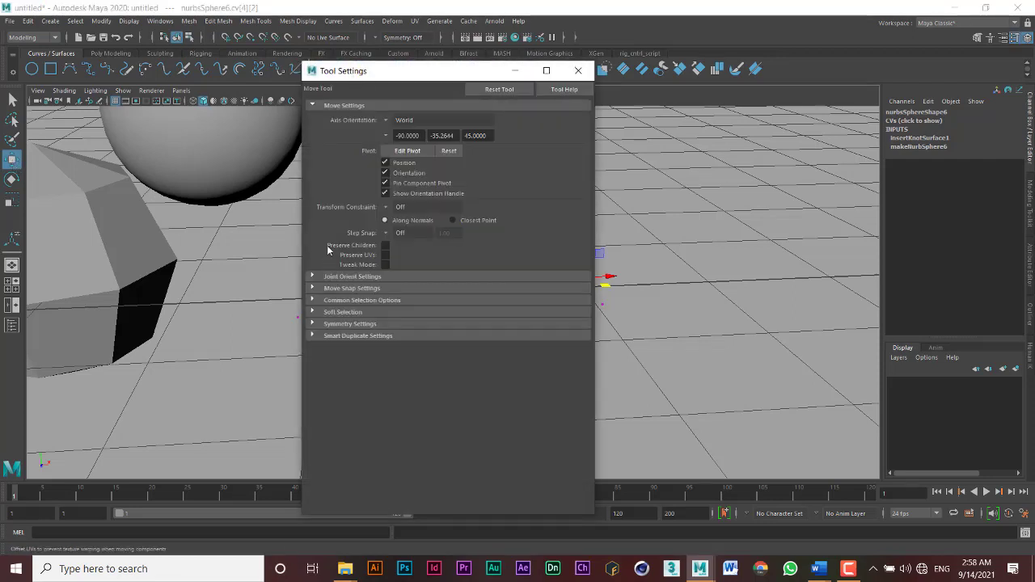
{"action": "left_click", "coordinate": [313, 313]}
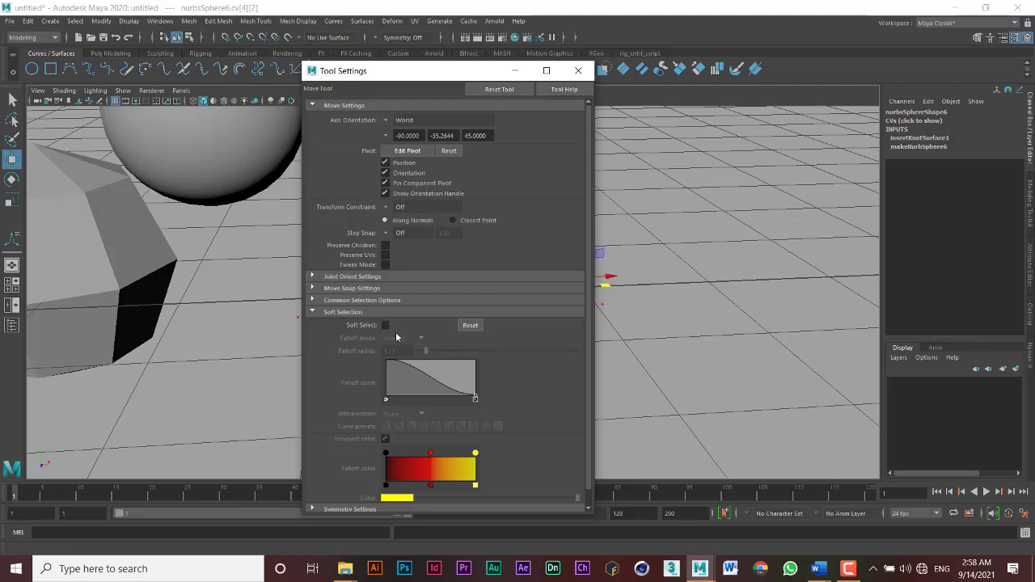
{"action": "key", "text": "b"}
{"action": "scroll", "coordinate": [353, 376], "scroll_direction": "down", "scroll_amount": 1}
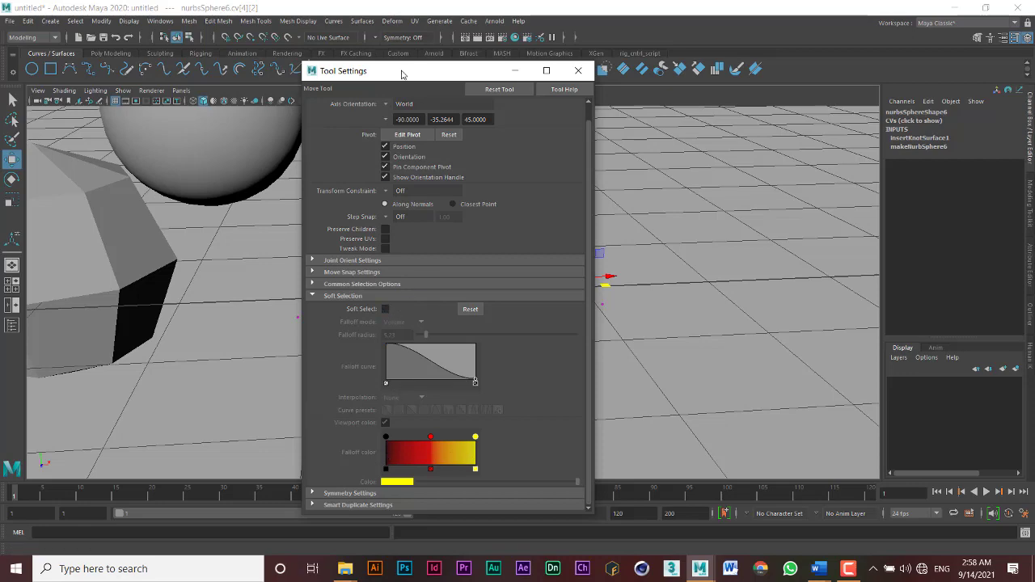
{"action": "left_click_drag", "start_coordinate": [374, 71], "coordinate": [163, 39]}
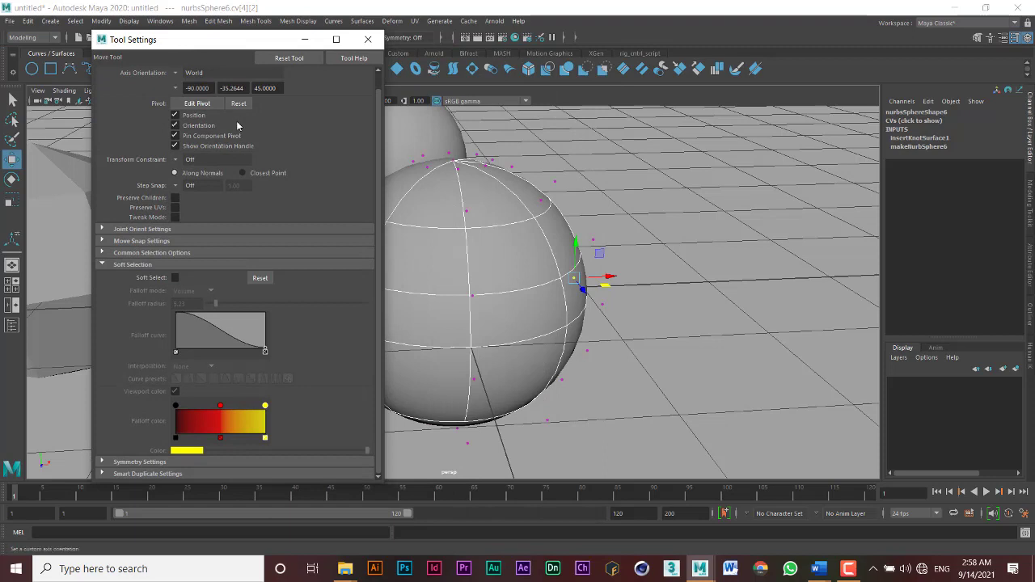
{"action": "left_click", "coordinate": [175, 278]}
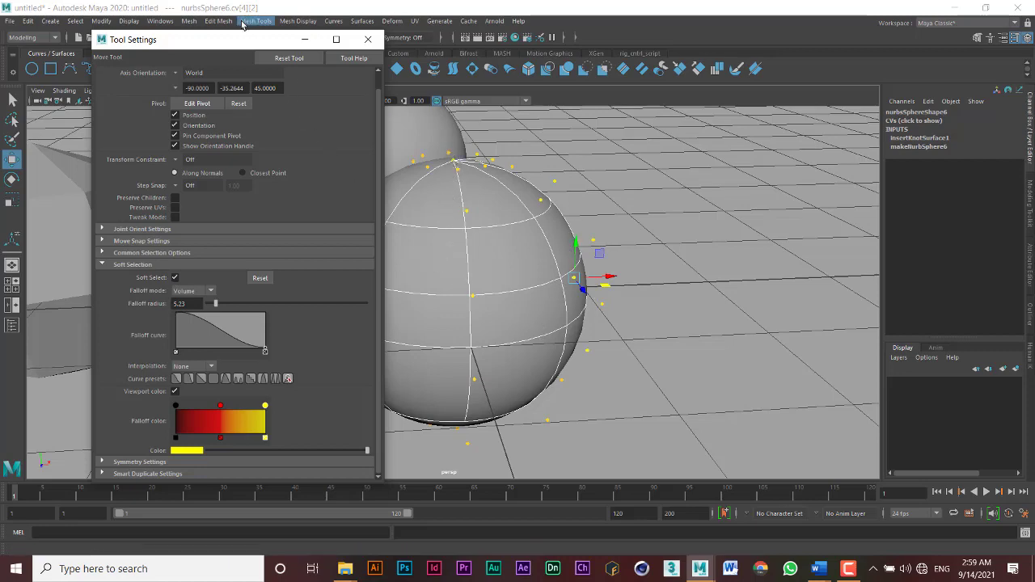
{"action": "mouse_move", "coordinate": [244, 45]}
{"action": "left_mouse_down"}
{"action": "mouse_move", "coordinate": [204, 82]}
{"action": "mouse_move", "coordinate": [207, 91]}
{"action": "mouse_move", "coordinate": [295, 105]}
{"action": "mouse_move", "coordinate": [254, 52]}
{"action": "mouse_move", "coordinate": [237, 47]}
{"action": "left_mouse_up"}
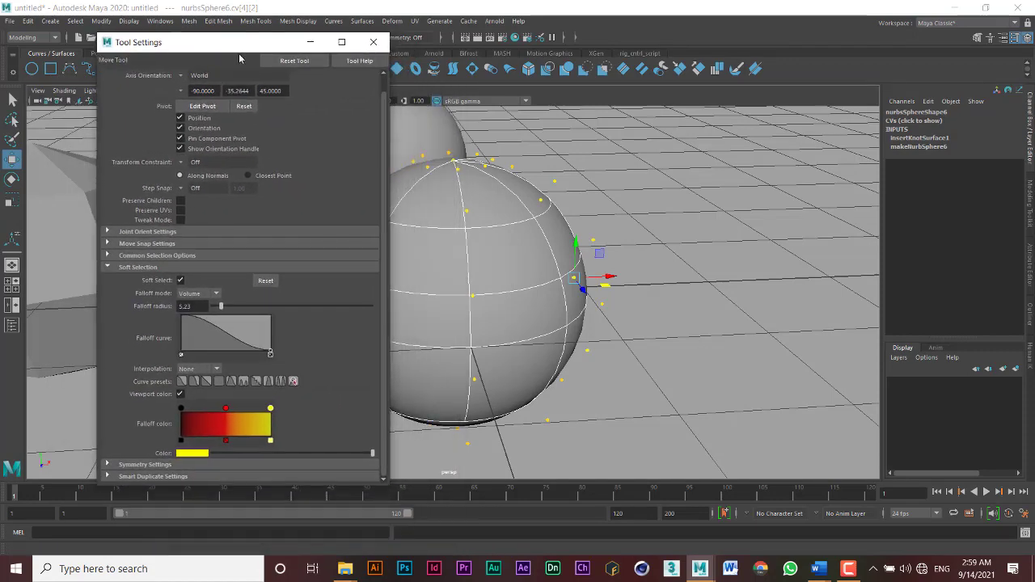
Compare soft-selected moves of the control vertex at falloff radii 5.23 and 1.37, undoing each move.
{"action": "mouse_move", "coordinate": [609, 285]}
{"action": "left_mouse_down"}
{"action": "mouse_move", "coordinate": [628, 287]}
{"action": "mouse_move", "coordinate": [562, 270]}
{"action": "mouse_move", "coordinate": [769, 284]}
{"action": "mouse_move", "coordinate": [816, 297]}
{"action": "mouse_move", "coordinate": [614, 265]}
{"action": "left_mouse_up"}
{"action": "key", "text": "ctrl+z"}
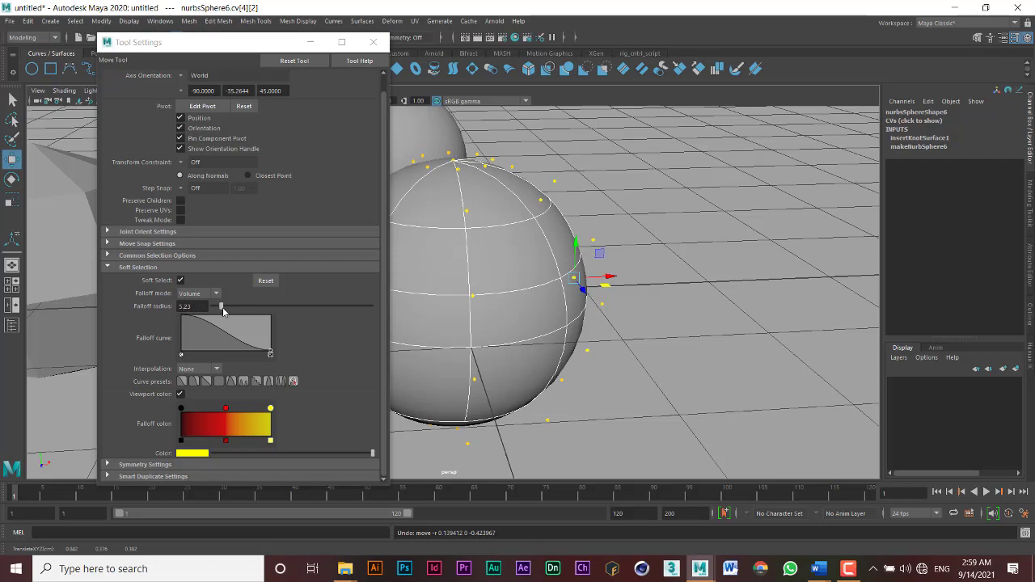
{"action": "left_click_drag", "start_coordinate": [221, 308], "coordinate": [222, 308]}
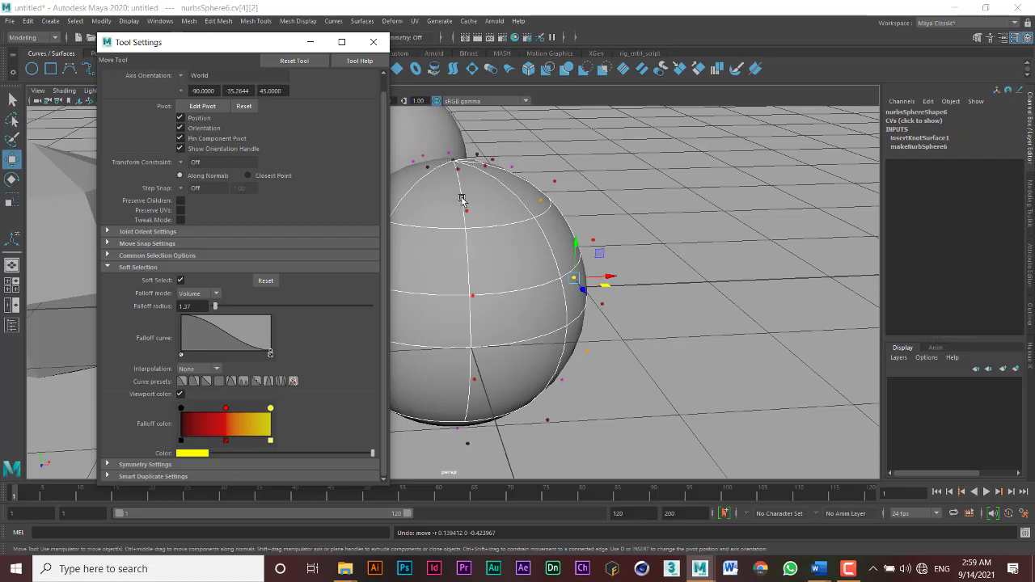
{"action": "left_click_drag", "start_coordinate": [608, 288], "coordinate": [572, 269]}
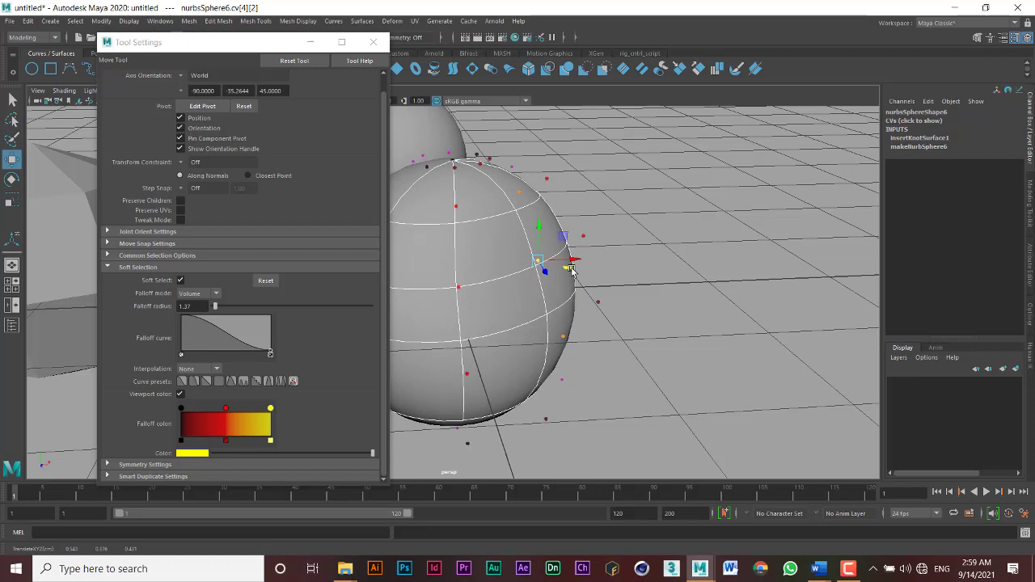
{"action": "key", "text": "ctrl+z"}
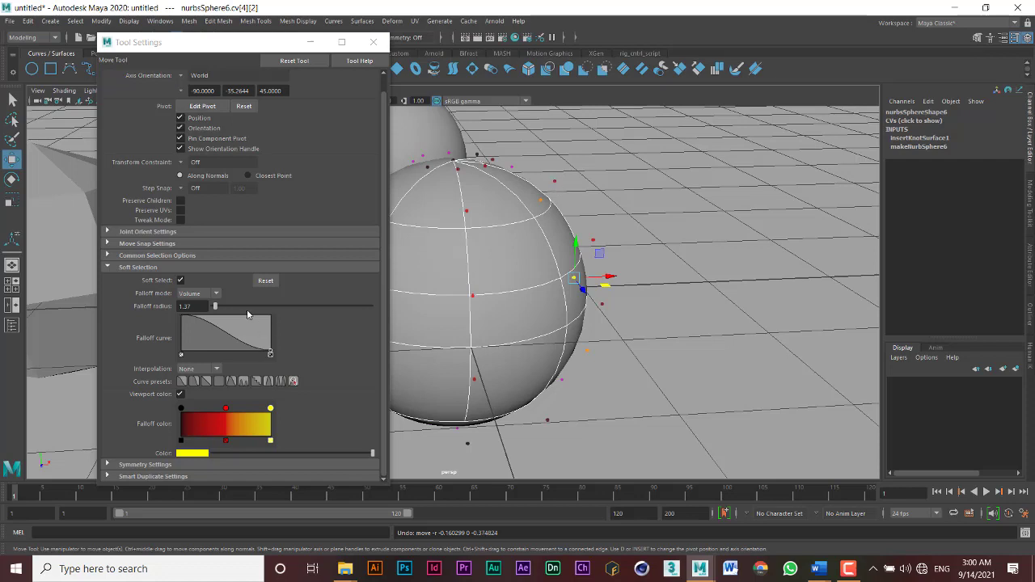
Reset the soft selection options, turn off Soft Select and close the Move tool's settings.
{"action": "left_click", "coordinate": [265, 280]}
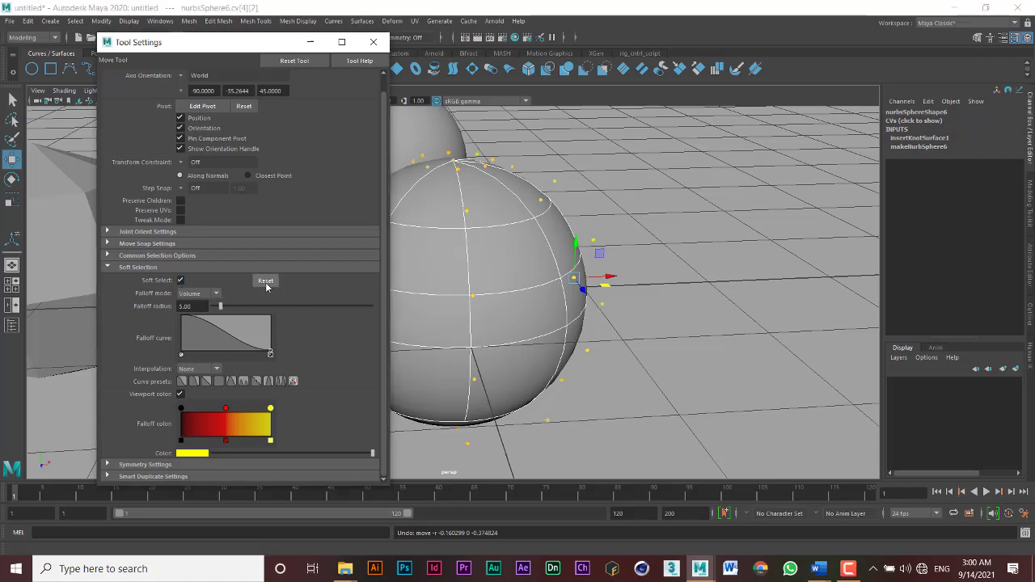
{"action": "left_click", "coordinate": [181, 280]}
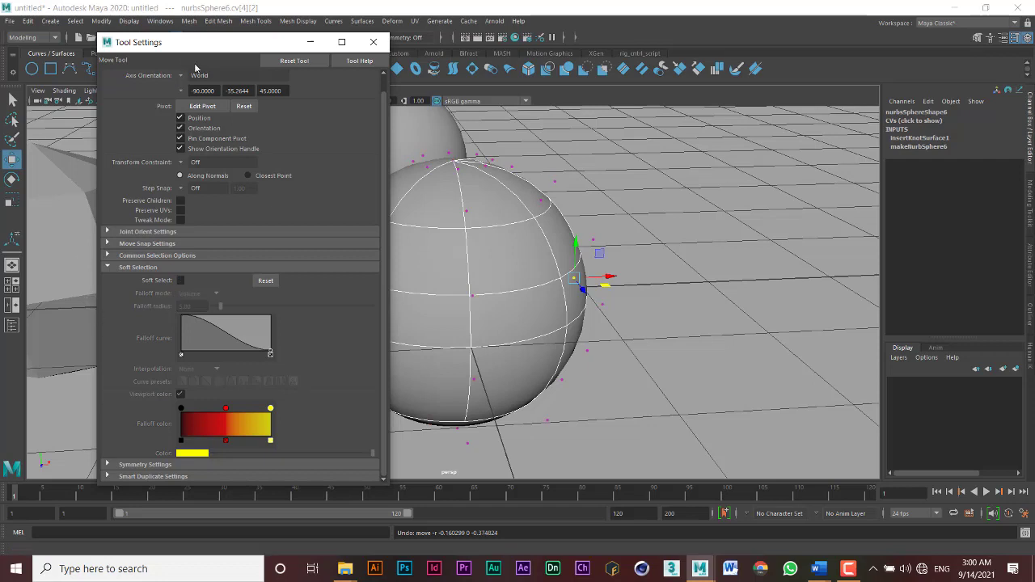
{"action": "left_click", "coordinate": [373, 42]}
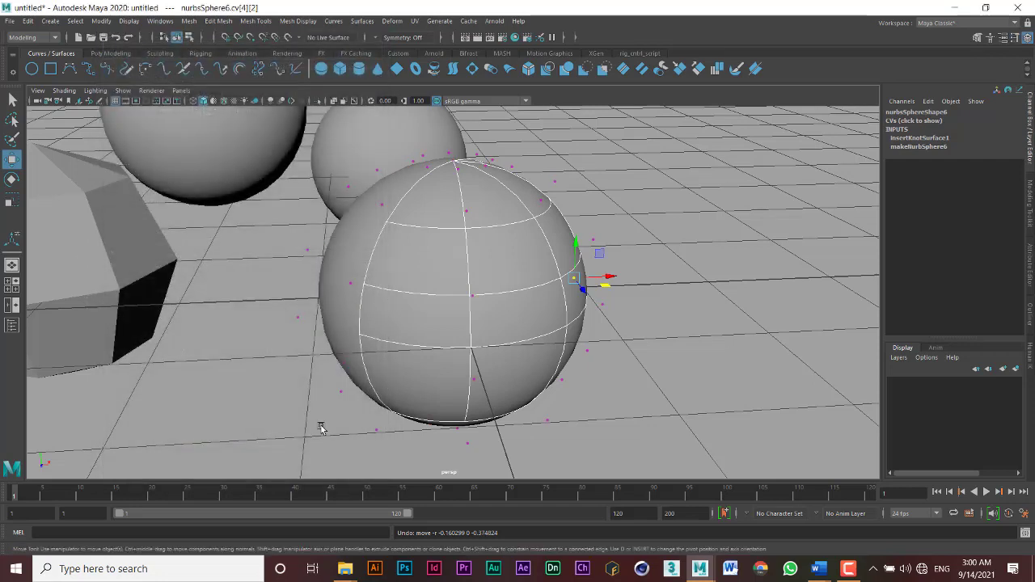
Switch the sphere to hull selection, pick the horizontal hull near the inserted isoparm and scale its control vertices.
{"action": "right_click", "coordinate": [522, 292]}
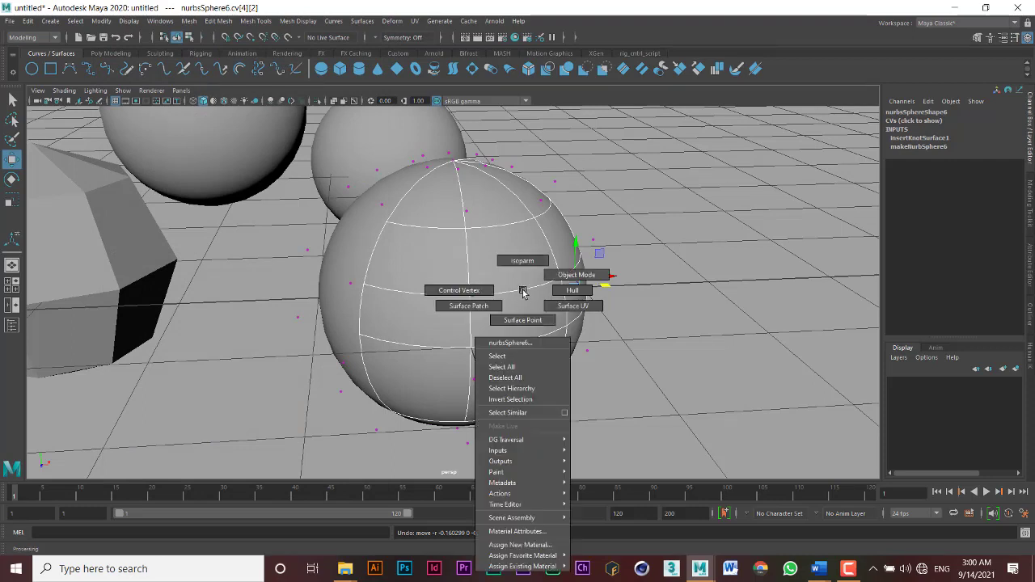
{"action": "left_click", "coordinate": [574, 293]}
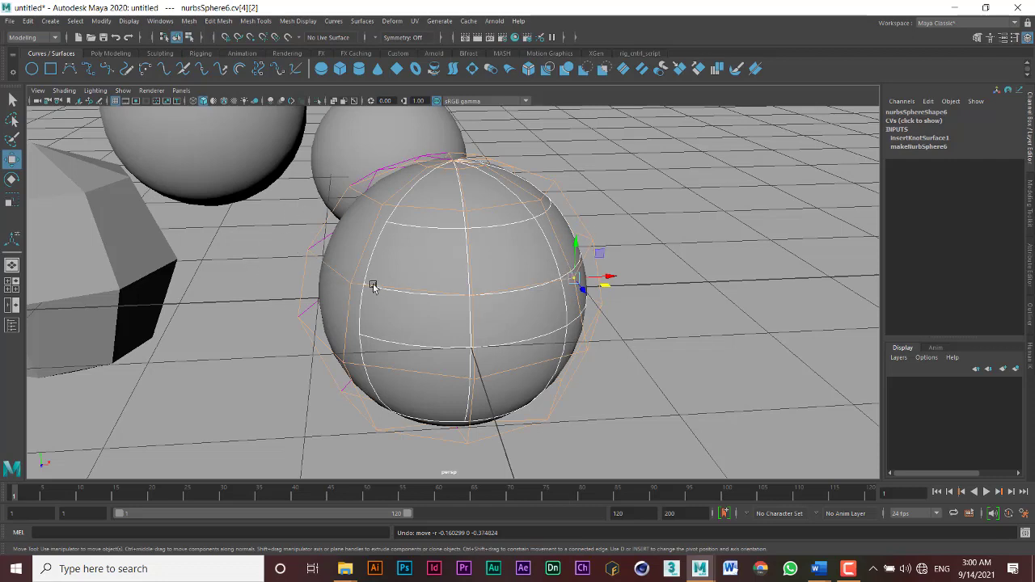
{"action": "left_click", "coordinate": [316, 259]}
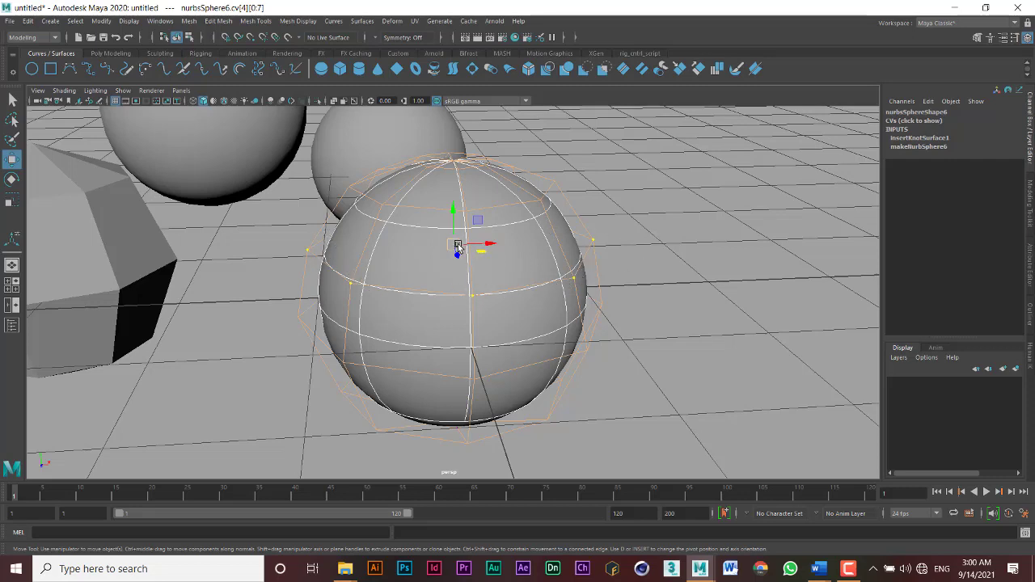
{"action": "key", "text": "r"}
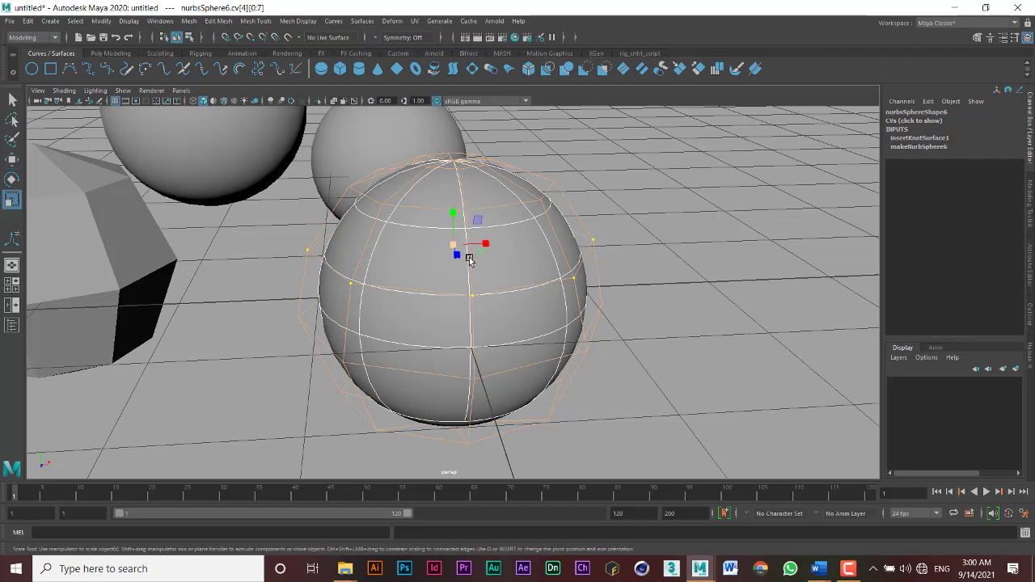
{"action": "mouse_move", "coordinate": [455, 247]}
{"action": "left_mouse_down"}
{"action": "mouse_move", "coordinate": [428, 240]}
{"action": "mouse_move", "coordinate": [367, 247]}
{"action": "mouse_move", "coordinate": [439, 254]}
{"action": "mouse_move", "coordinate": [347, 254]}
{"action": "mouse_move", "coordinate": [413, 257]}
{"action": "mouse_move", "coordinate": [455, 250]}
{"action": "mouse_move", "coordinate": [321, 247]}
{"action": "mouse_move", "coordinate": [453, 253]}
{"action": "left_mouse_up"}
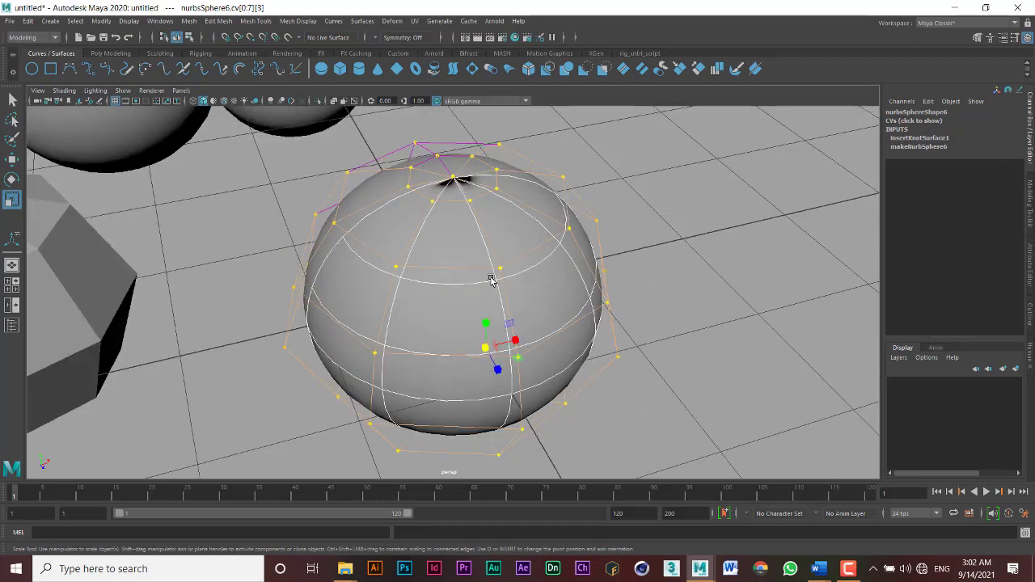
Turn on Soft Select, open the Scale tool's settings and expand Soft Selection.
{"action": "key", "text": "b"}
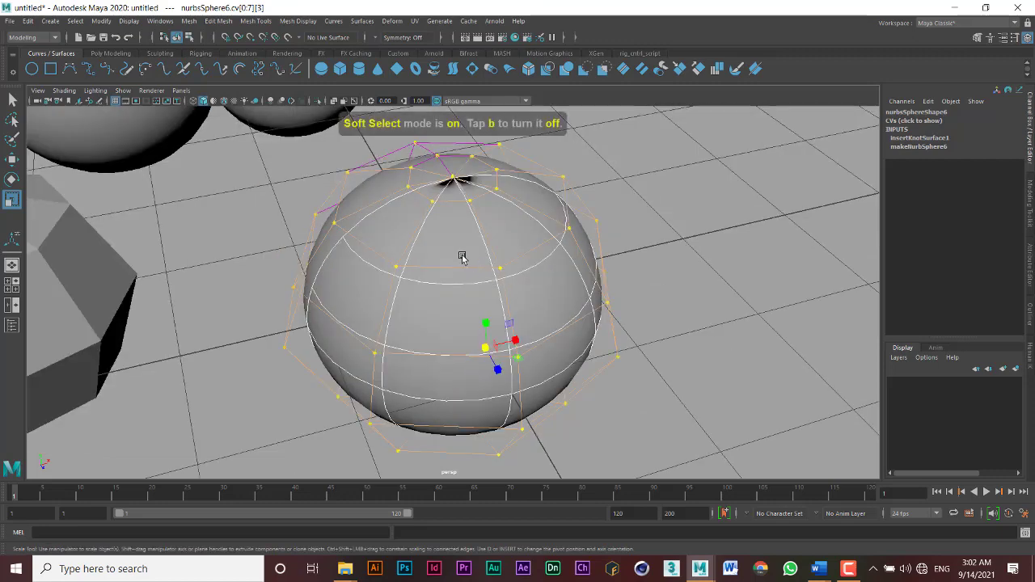
{"action": "double_click", "coordinate": [7, 203]}
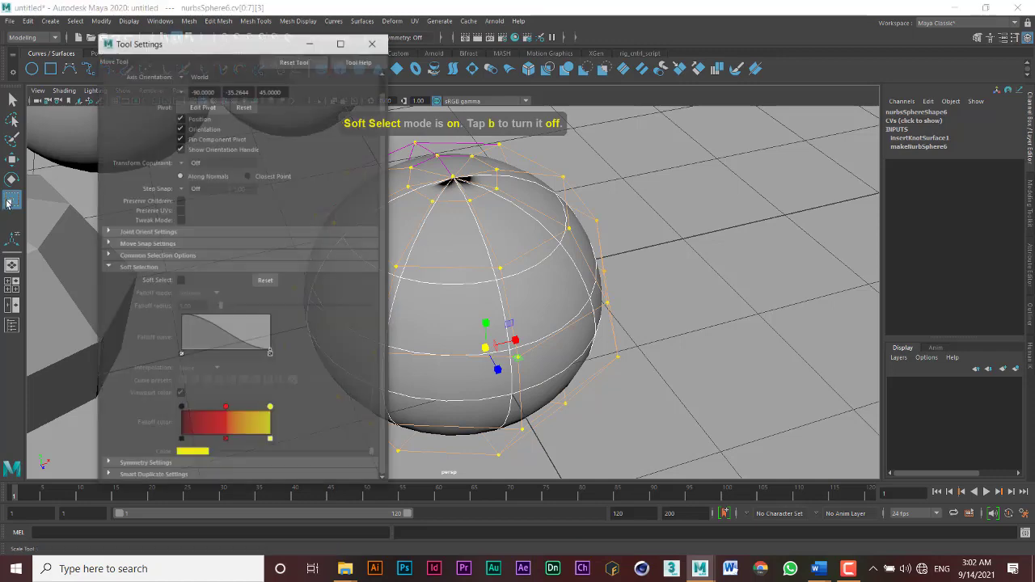
{"action": "left_click", "coordinate": [109, 281]}
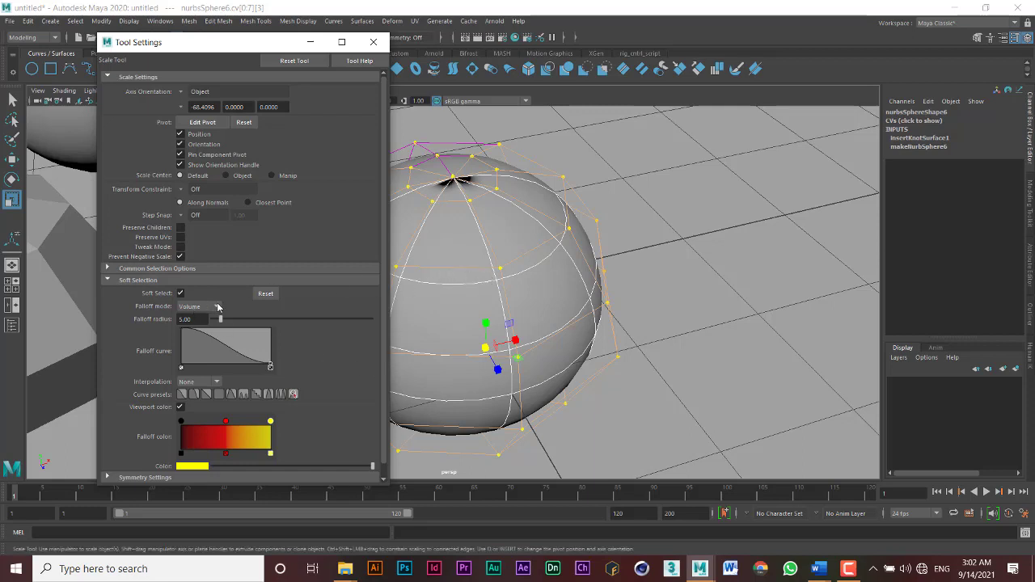
Try the Surface and Global falloff modes, return the mode to Volume and close the Scale tool's settings.
{"action": "left_click", "coordinate": [215, 308]}
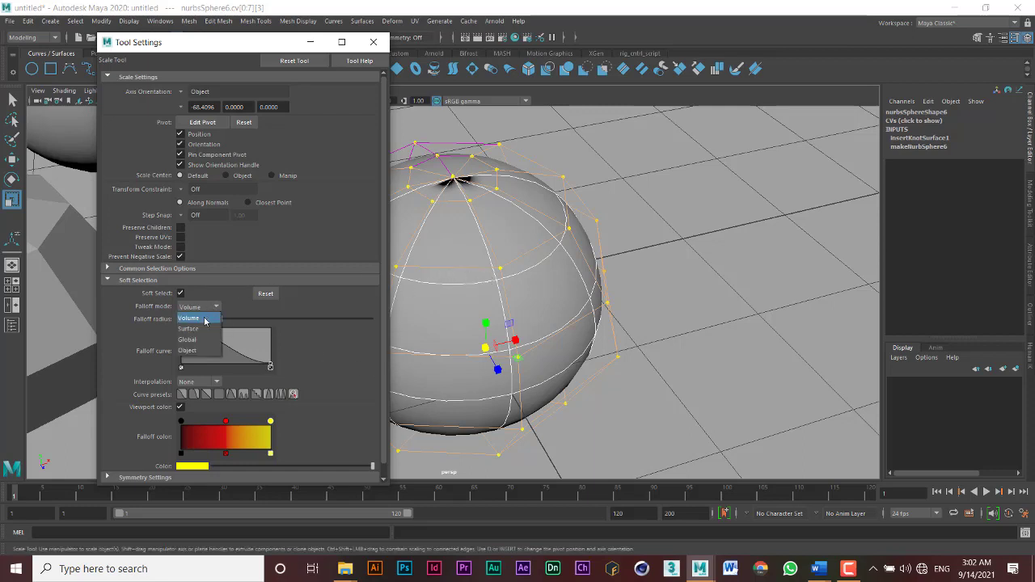
{"action": "left_click", "coordinate": [202, 328]}
{"action": "left_click", "coordinate": [217, 310]}
{"action": "left_click", "coordinate": [189, 340]}
{"action": "left_click", "coordinate": [216, 311]}
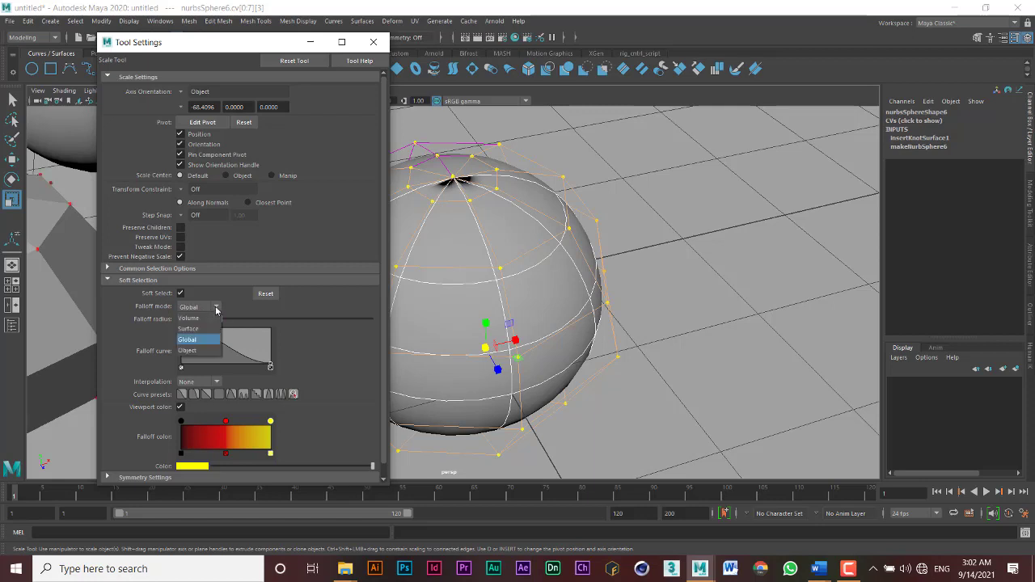
{"action": "left_click", "coordinate": [202, 320]}
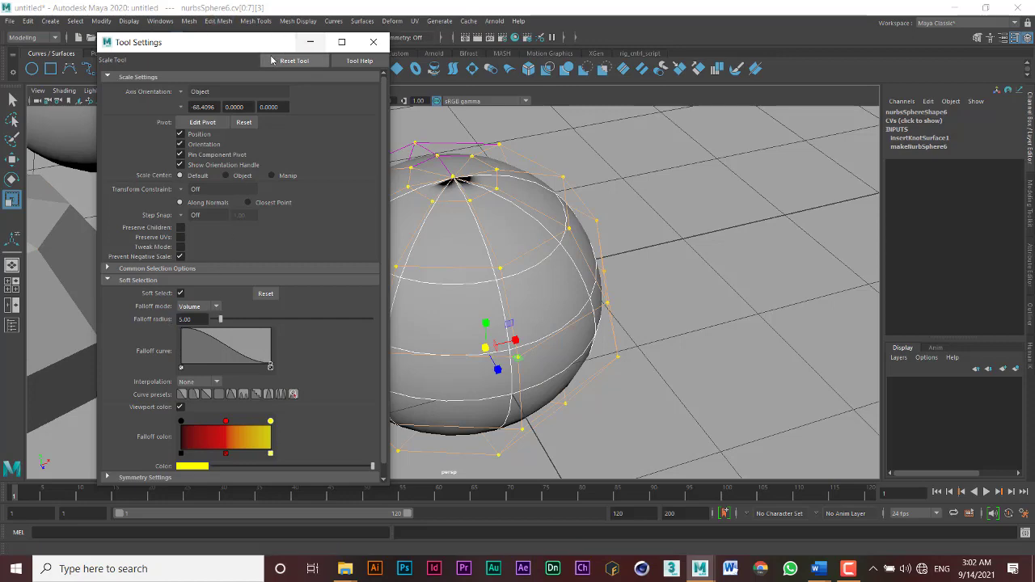
{"action": "left_click", "coordinate": [373, 42]}
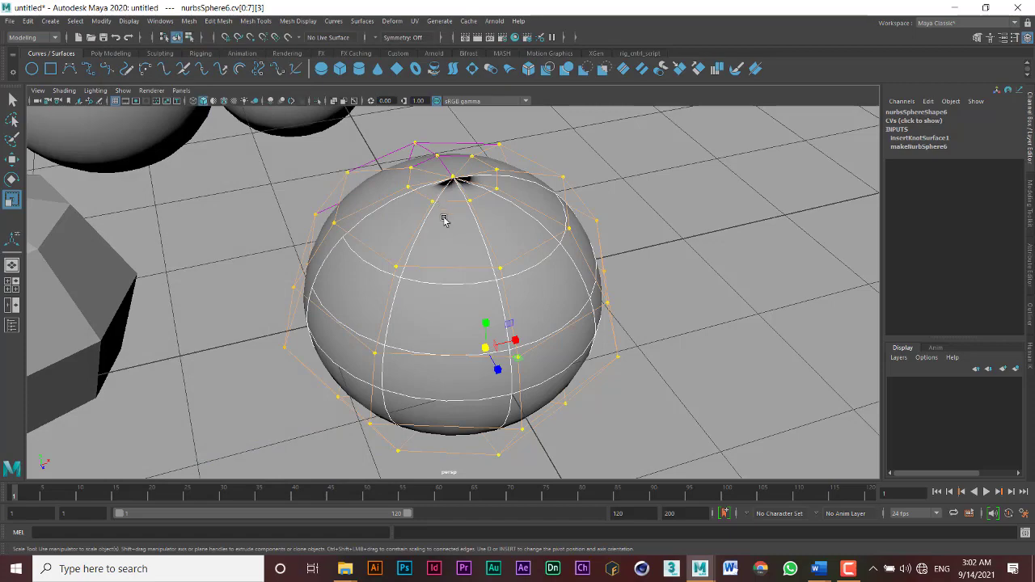
Open the Move tool's settings, place them clear of the selected hull's control vertices and expand Soft Selection.
{"action": "left_click_drag", "start_coordinate": [444, 220], "coordinate": [405, 208], "text": "alt"}
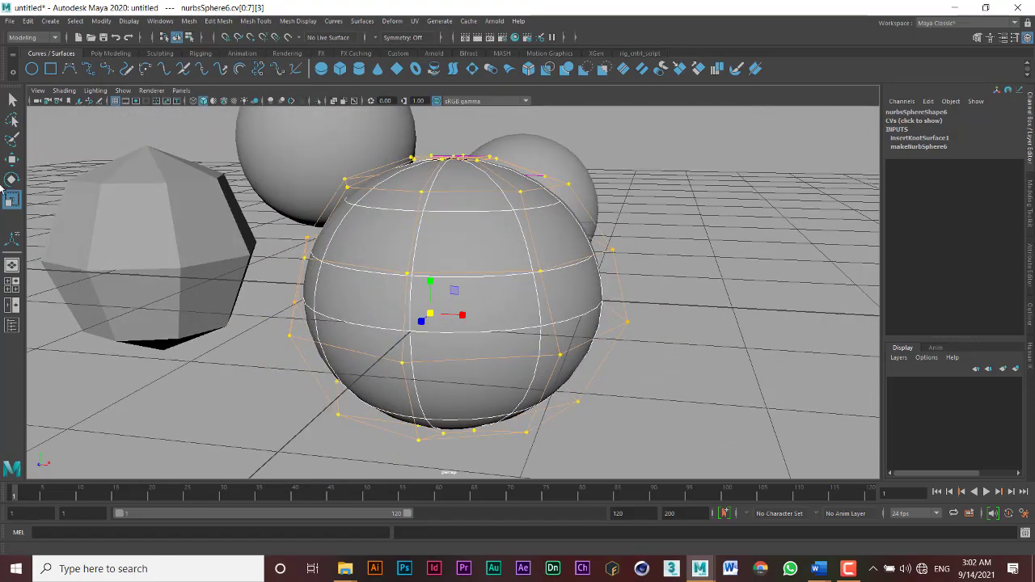
{"action": "left_click", "coordinate": [11, 160]}
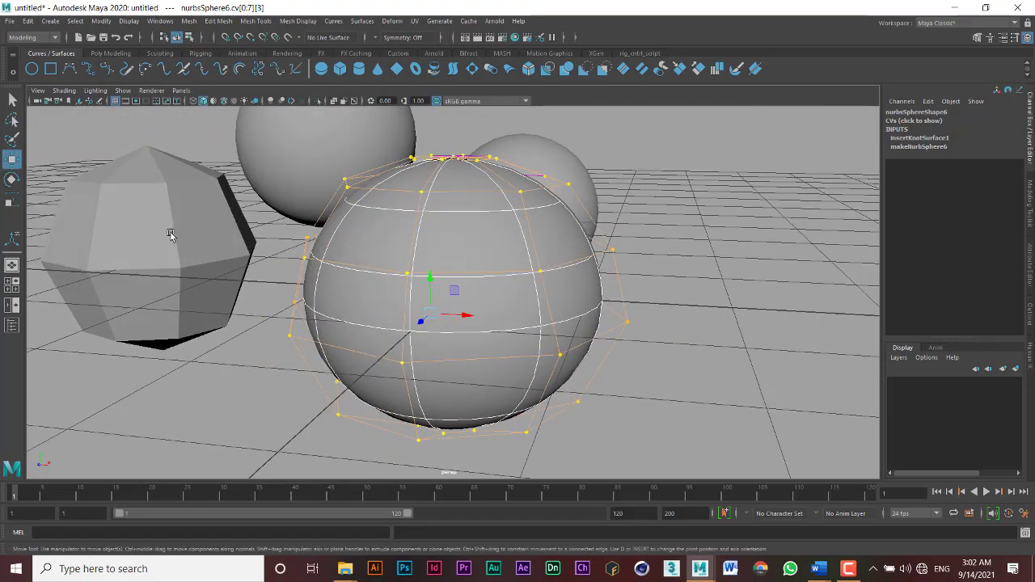
{"action": "double_click", "coordinate": [12, 159]}
{"action": "left_click_drag", "start_coordinate": [309, 40], "coordinate": [689, 51]}
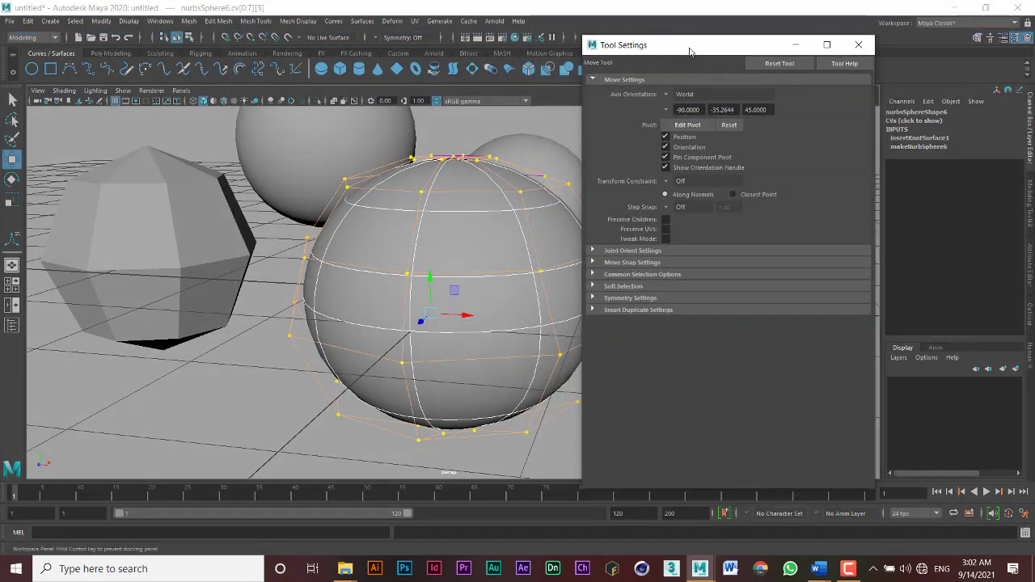
{"action": "left_click", "coordinate": [594, 287]}
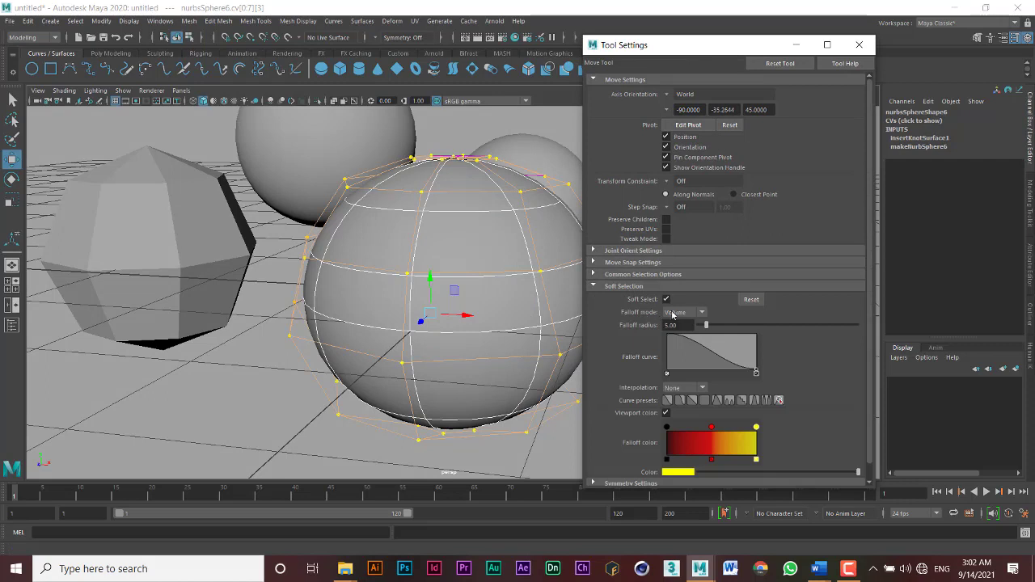
Set the falloff mode to Object and try a soft-selected move of the hull's control vertices.
{"action": "left_click", "coordinate": [703, 314]}
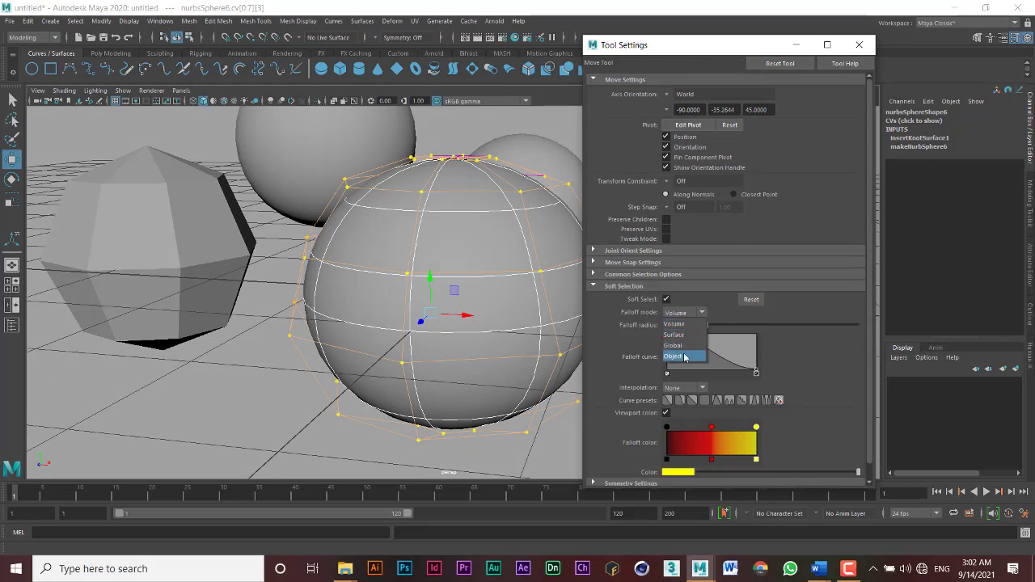
{"action": "left_click", "coordinate": [685, 356]}
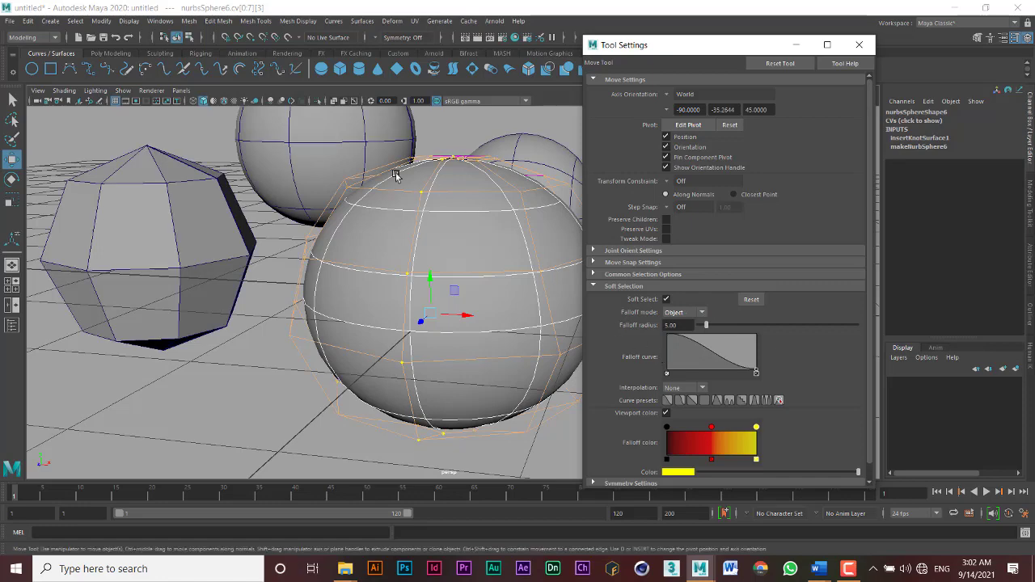
{"action": "left_click_drag", "start_coordinate": [453, 289], "coordinate": [397, 290]}
{"action": "scroll", "coordinate": [341, 272], "scroll_direction": "down", "scroll_amount": 5}
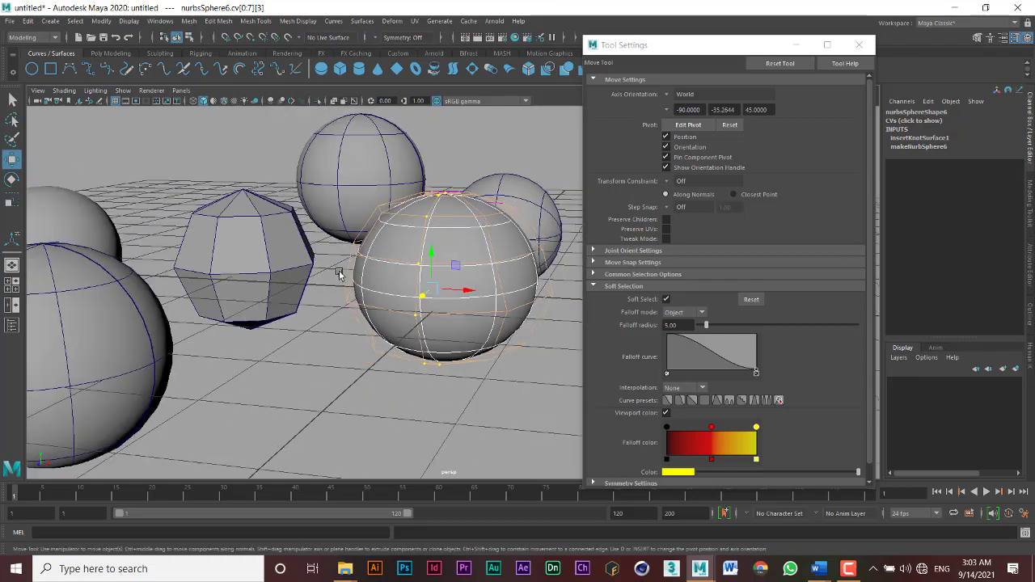
{"action": "left_click_drag", "start_coordinate": [335, 275], "coordinate": [332, 300], "text": "alt"}
Set the falloff mode to Global, test a horizontal move of the hull's control vertices and undo it.
{"action": "left_click", "coordinate": [700, 315]}
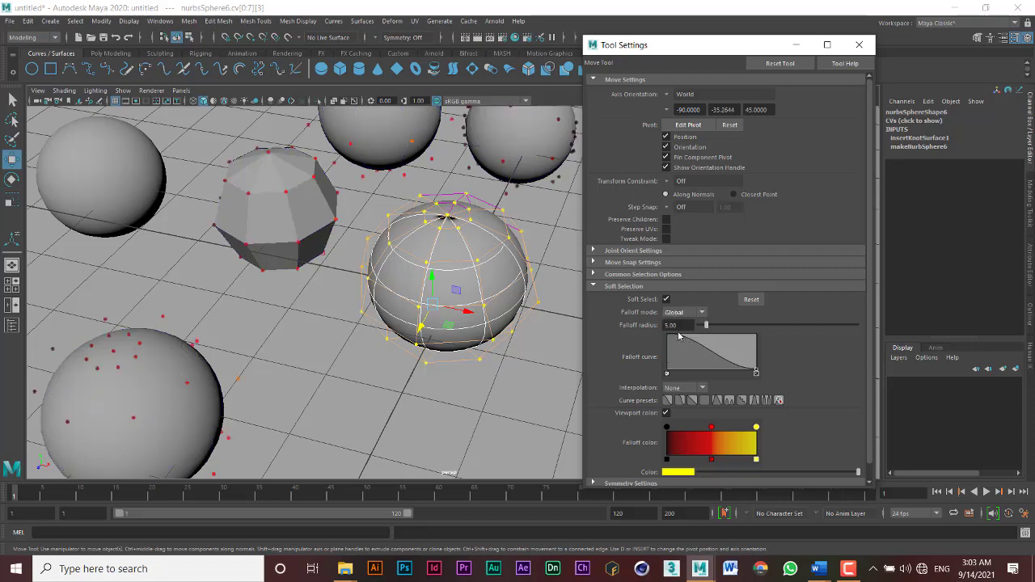
{"action": "mouse_move", "coordinate": [449, 328]}
{"action": "left_mouse_down"}
{"action": "mouse_move", "coordinate": [442, 318]}
{"action": "mouse_move", "coordinate": [357, 347]}
{"action": "mouse_move", "coordinate": [427, 319]}
{"action": "mouse_move", "coordinate": [468, 348]}
{"action": "mouse_move", "coordinate": [455, 331]}
{"action": "mouse_move", "coordinate": [427, 345]}
{"action": "mouse_move", "coordinate": [449, 345]}
{"action": "left_mouse_up"}
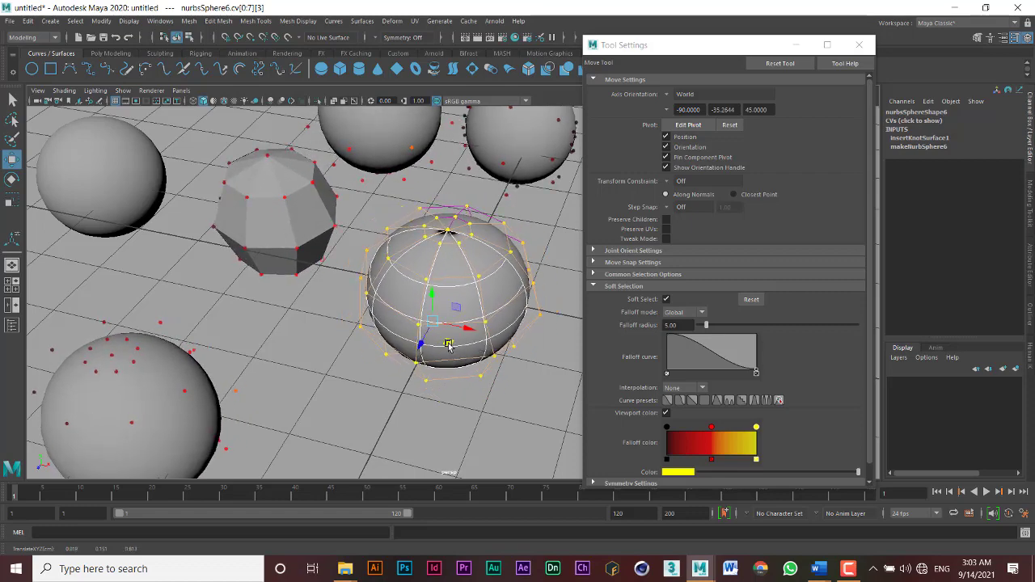
{"action": "key", "text": "ctrl+z"}
Try the Surface falloff mode, restore Volume, turn off Soft Select and close the Move tool's settings.
{"action": "left_click", "coordinate": [701, 314]}
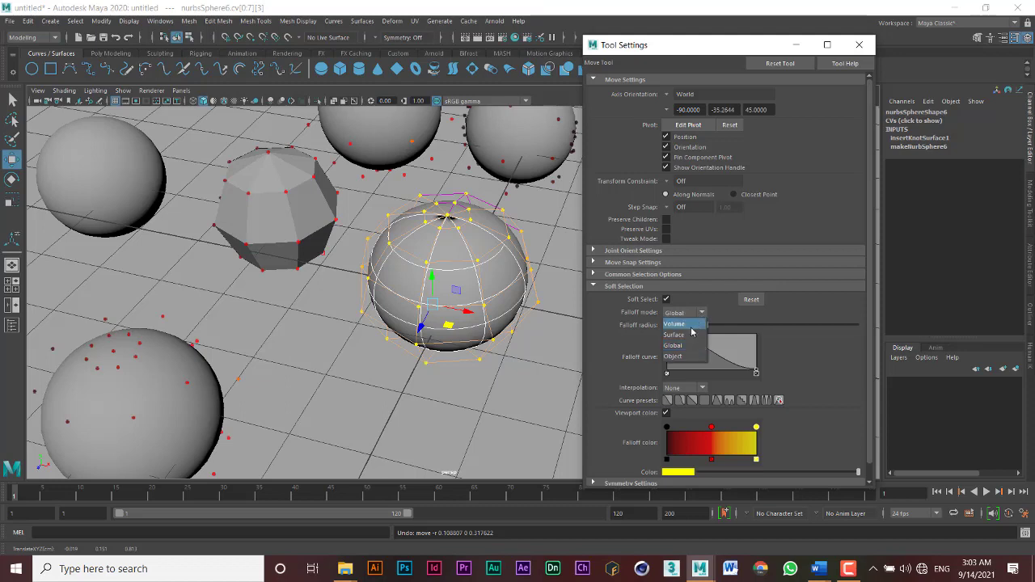
{"action": "left_click", "coordinate": [683, 332]}
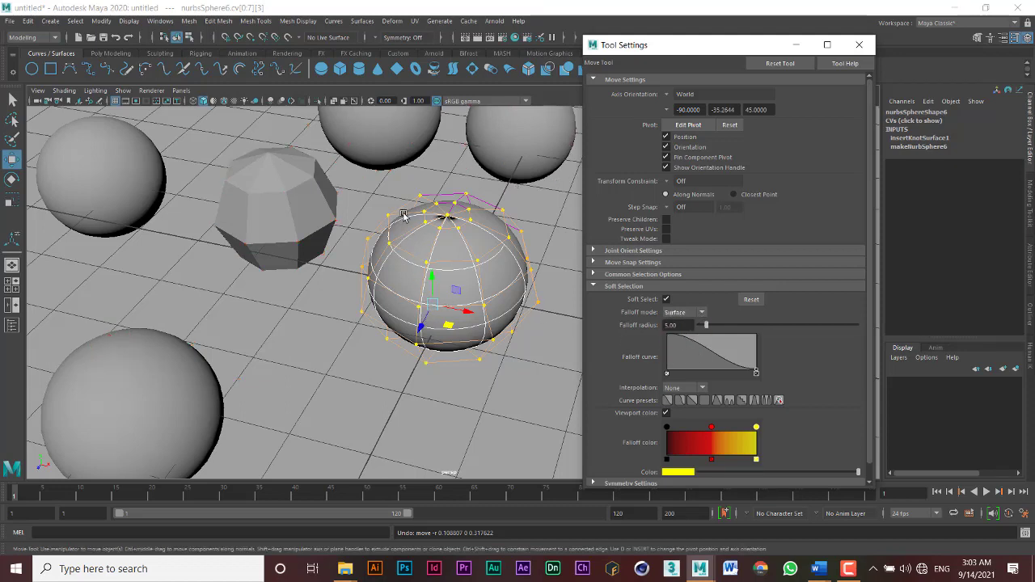
{"action": "left_click", "coordinate": [703, 313]}
{"action": "left_click", "coordinate": [690, 325]}
{"action": "left_click", "coordinate": [667, 300]}
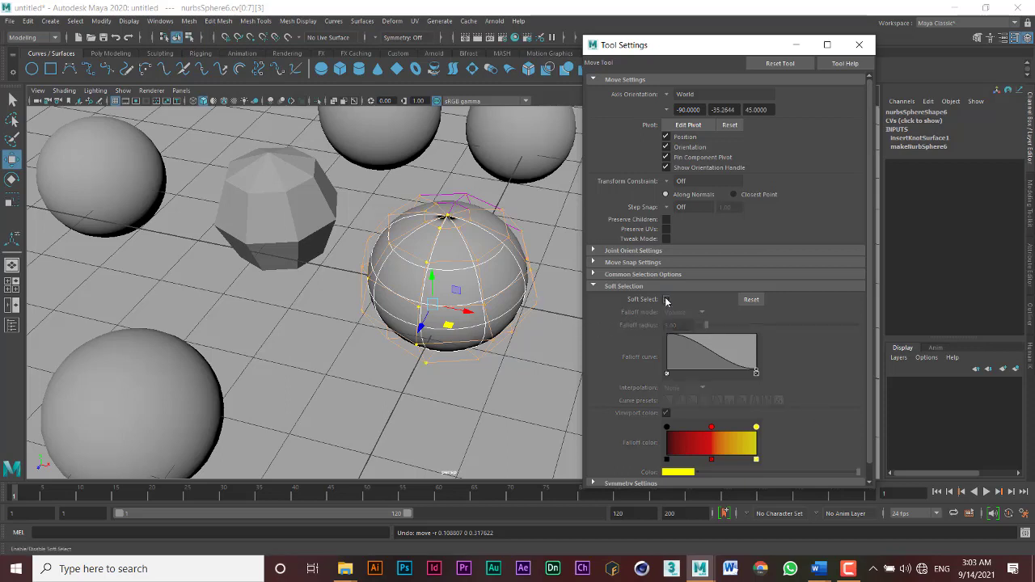
{"action": "left_click", "coordinate": [860, 46]}
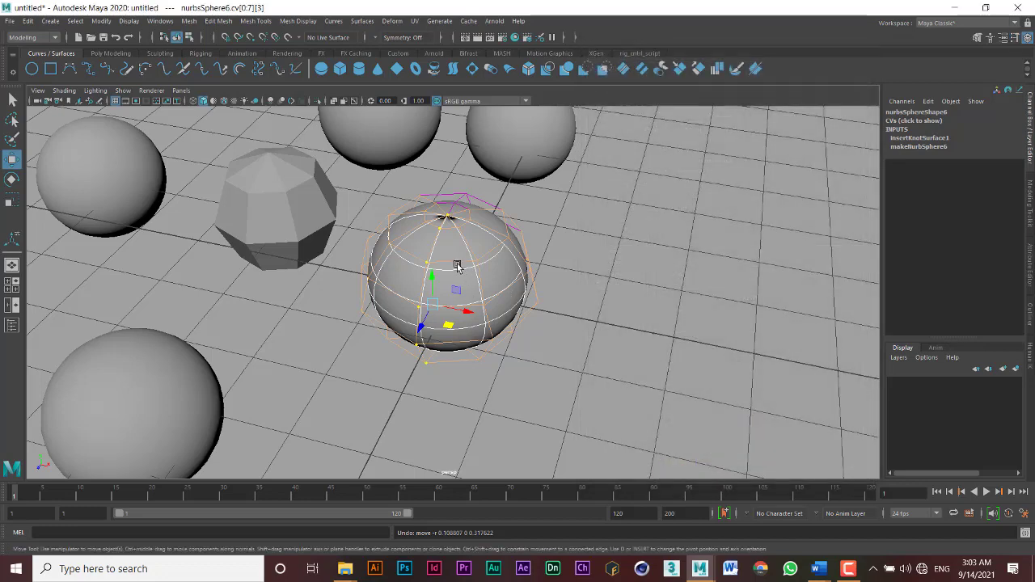
Try picking individual horizontal and vertical hulls, ending with two opposite vertical hulls of the sphere selected together.
{"action": "scroll", "coordinate": [457, 266], "scroll_direction": "up", "scroll_amount": 2}
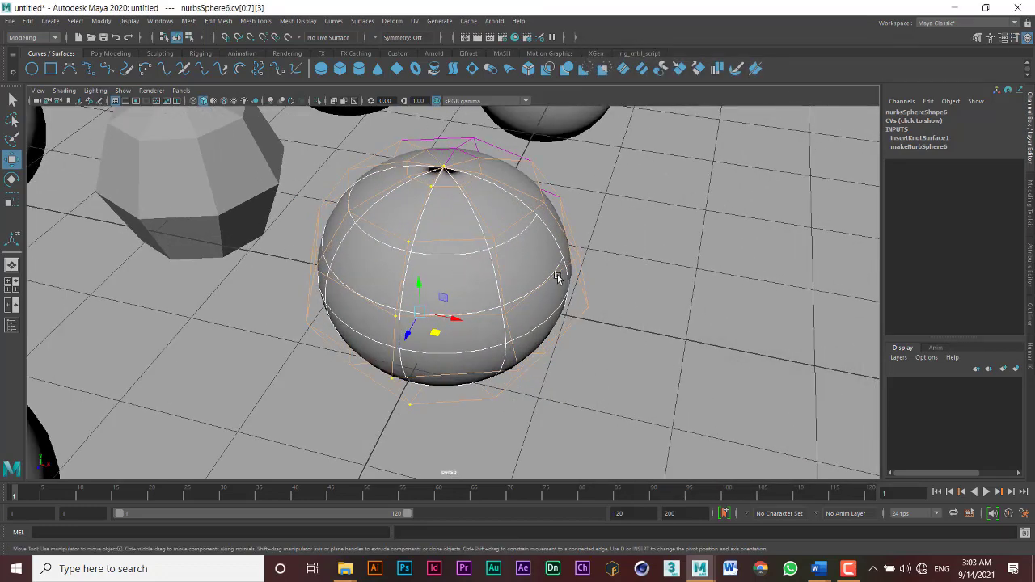
{"action": "left_click", "coordinate": [562, 273]}
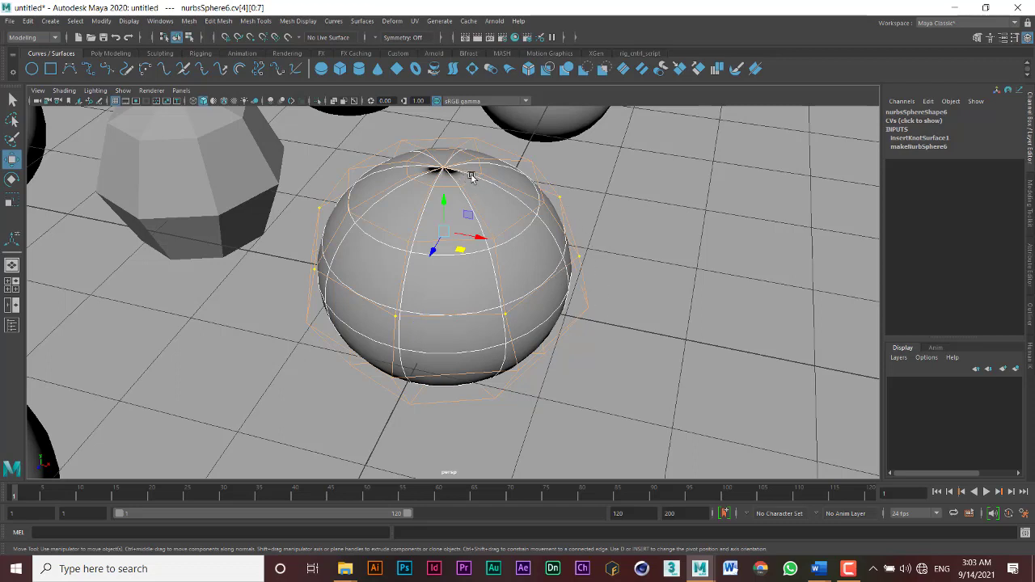
{"action": "left_click", "coordinate": [500, 184]}
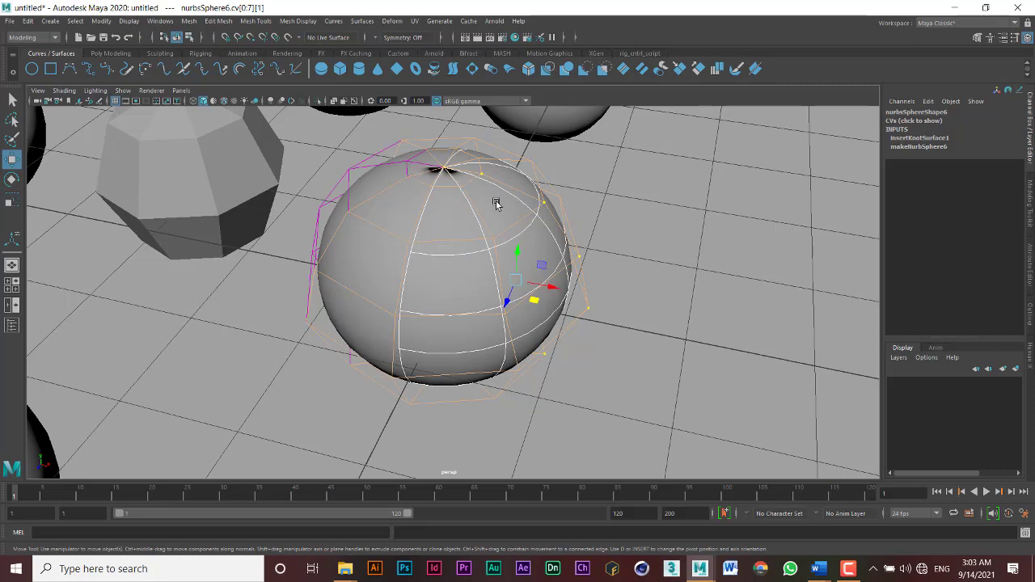
{"action": "mouse_move", "coordinate": [499, 202]}
{"action": "left_mouse_down", "text": "alt"}
{"action": "mouse_move", "coordinate": [508, 213]}
{"action": "mouse_move", "coordinate": [460, 194]}
{"action": "mouse_move", "coordinate": [458, 172]}
{"action": "mouse_move", "coordinate": [527, 142]}
{"action": "mouse_move", "coordinate": [529, 203]}
{"action": "mouse_move", "coordinate": [502, 201]}
{"action": "left_mouse_up", "text": "alt"}
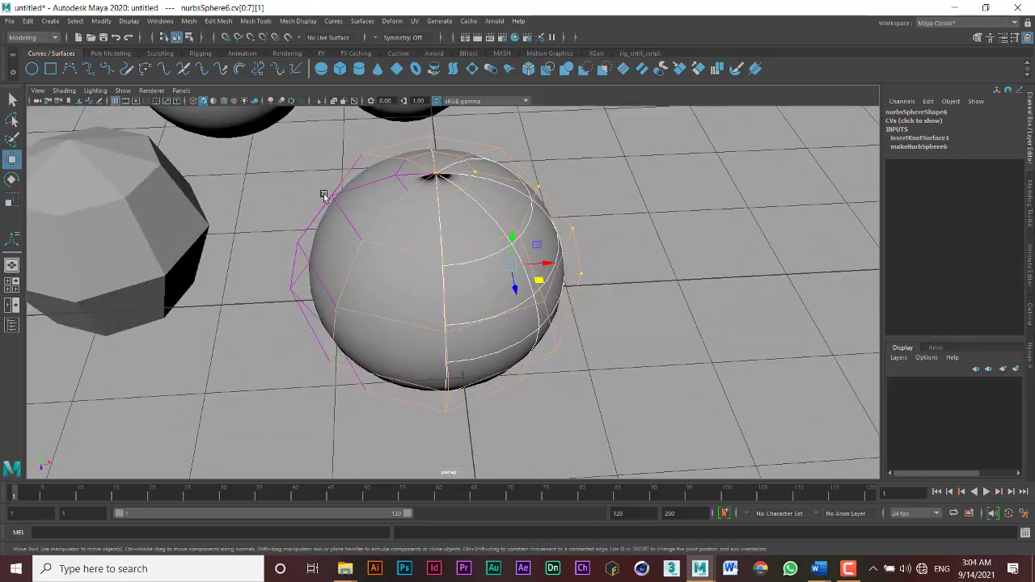
{"action": "left_click", "coordinate": [355, 188]}
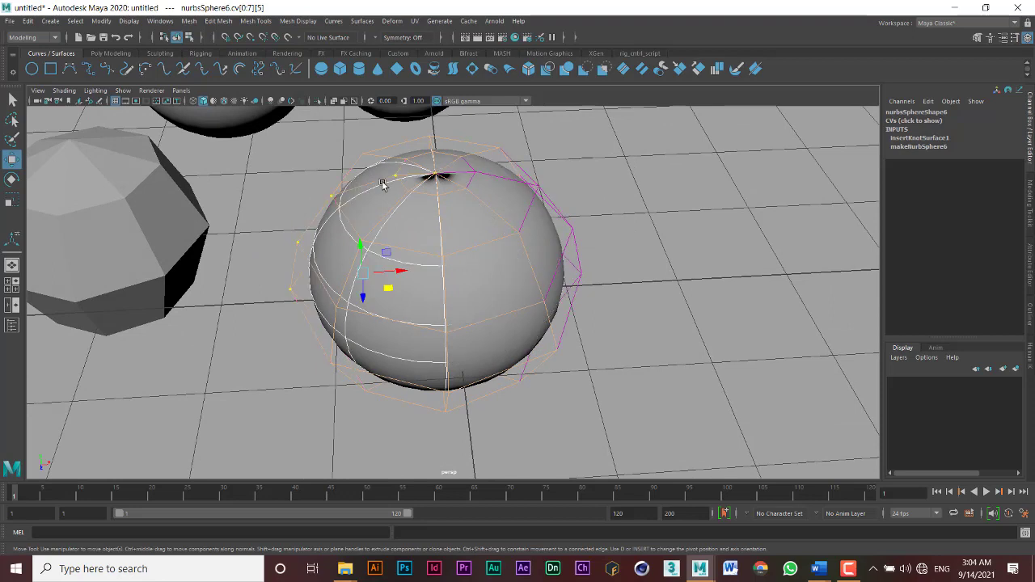
{"action": "left_click", "coordinate": [496, 178]}
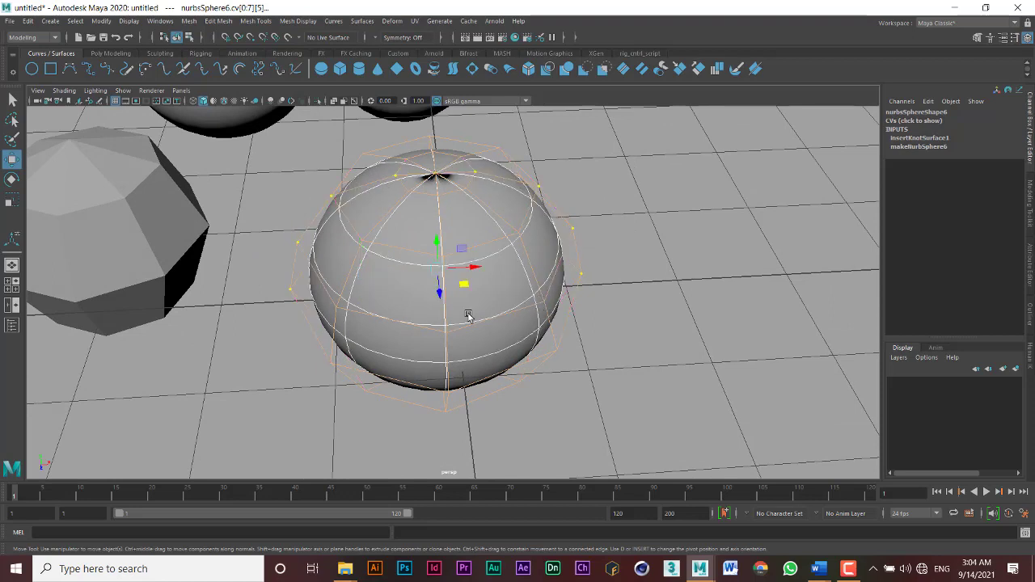
Scale the two opposite hulls' control vertices inward to pinch the sphere, and inspect the shape from several sides.
{"action": "key", "text": "r"}
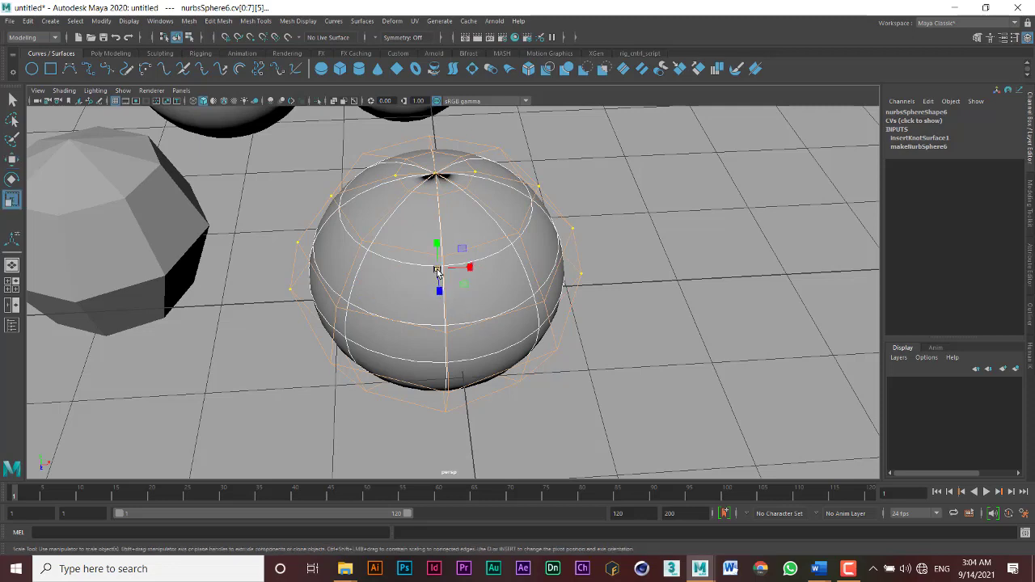
{"action": "left_click_drag", "start_coordinate": [435, 270], "coordinate": [344, 285]}
{"action": "left_click_drag", "start_coordinate": [471, 296], "coordinate": [435, 296], "text": "alt"}
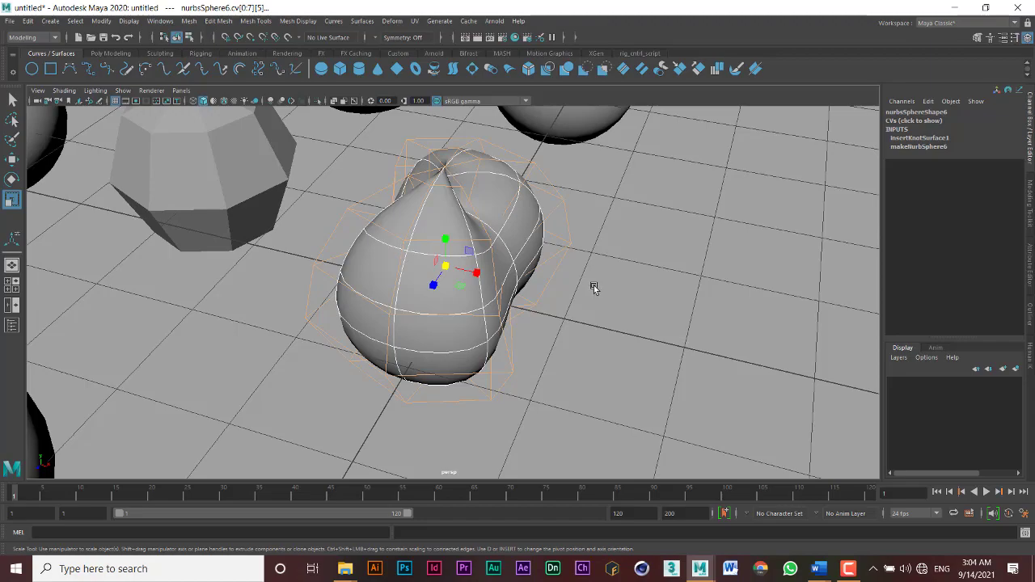
{"action": "left_click_drag", "start_coordinate": [557, 275], "coordinate": [518, 267], "text": "alt"}
{"action": "scroll", "coordinate": [421, 270], "scroll_direction": "down", "scroll_amount": 4}
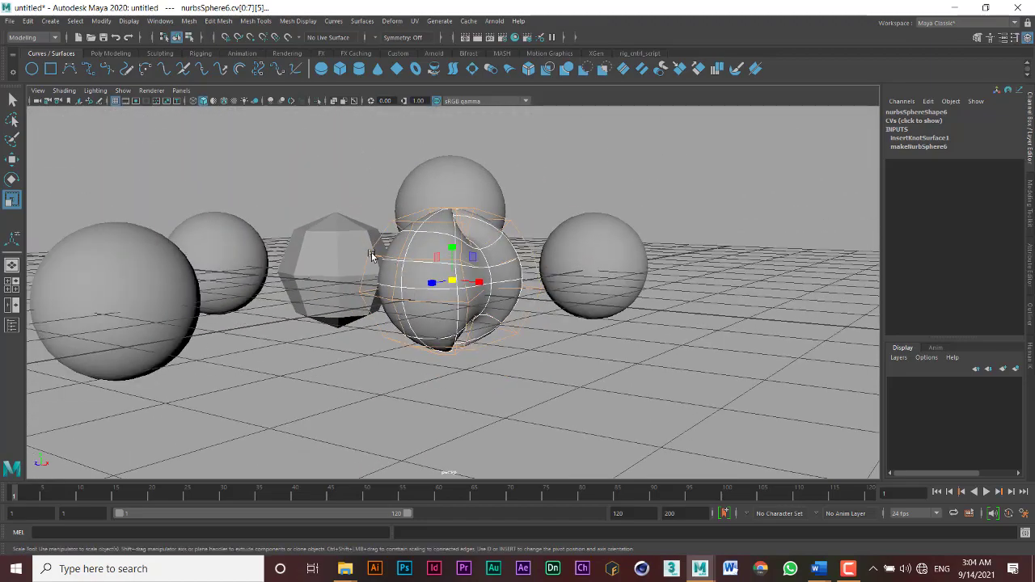
{"action": "left_click_drag", "start_coordinate": [372, 255], "coordinate": [448, 272], "text": "alt"}
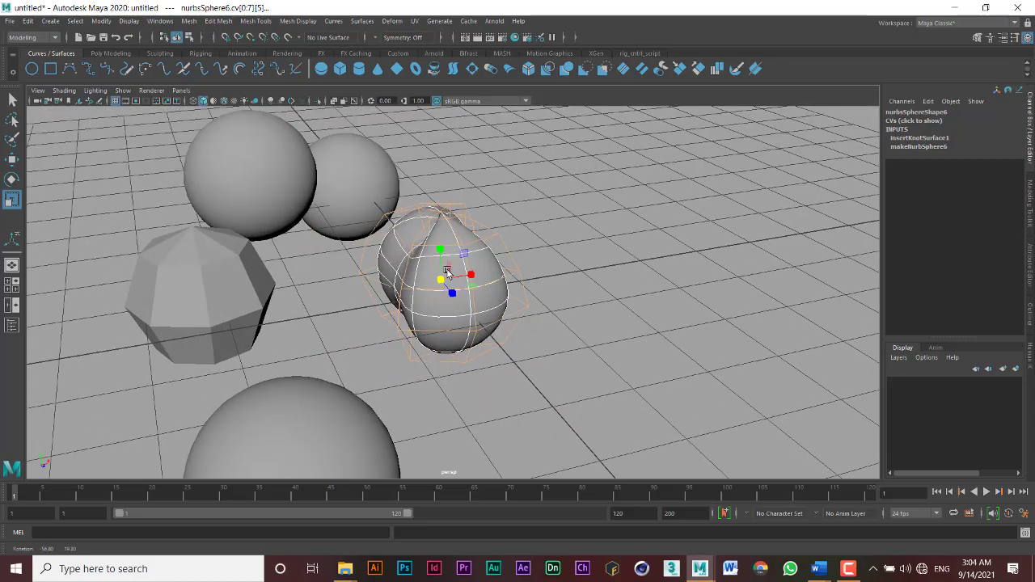